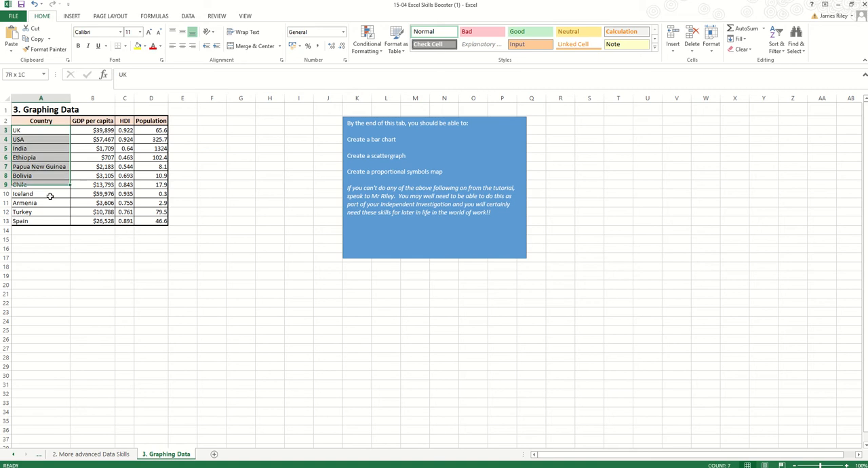
- Switch to Chrome and search Google Images for "world map"
left_click(196, 156)
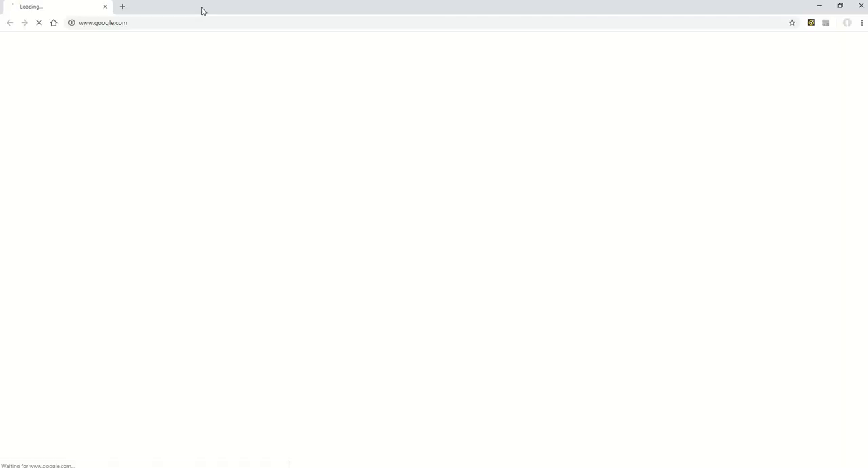
left_click(201, 23)
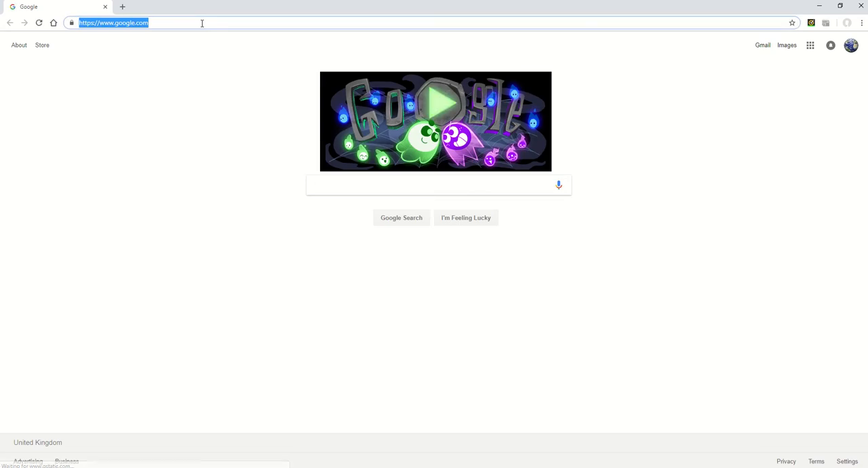
type("world map")
key("Return")
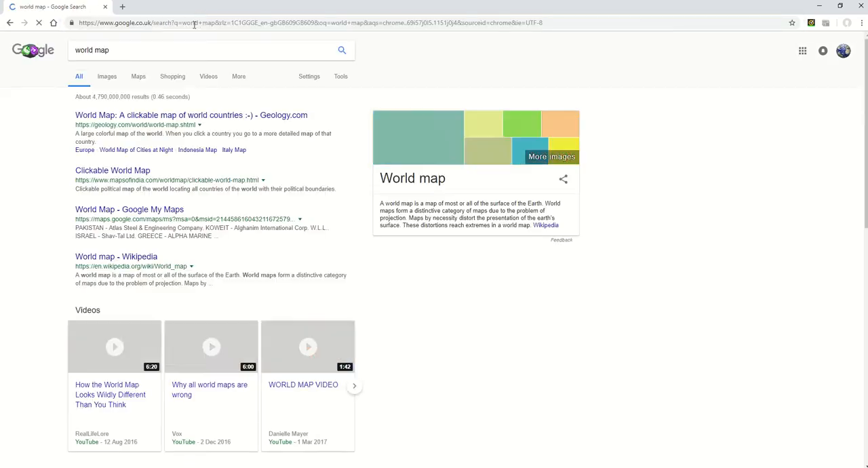
left_click(107, 77)
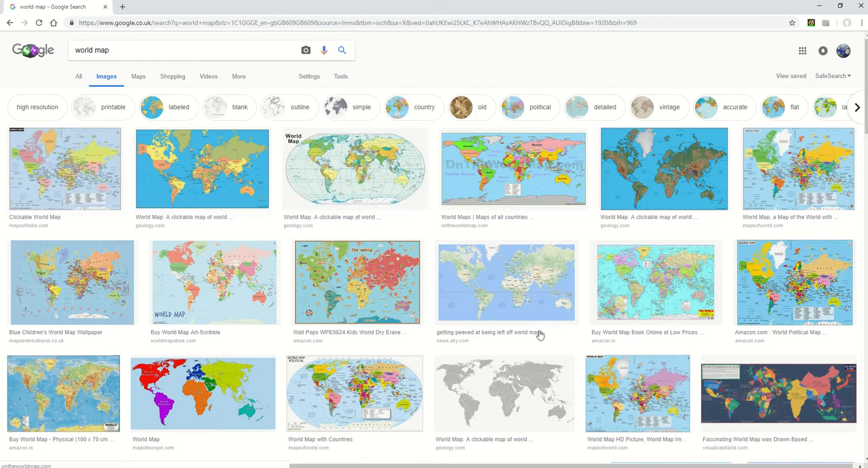
- Preview the grey geology.com world map among the image results to check its size
scroll(505, 393, "down", 2)
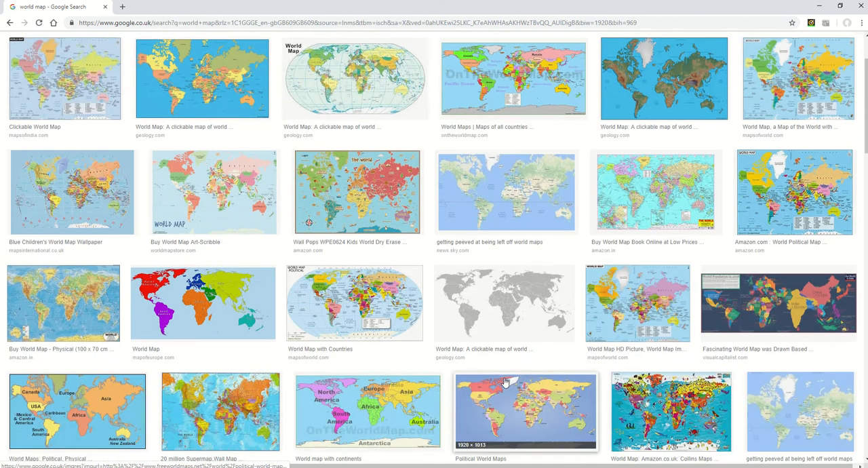
left_click(543, 309)
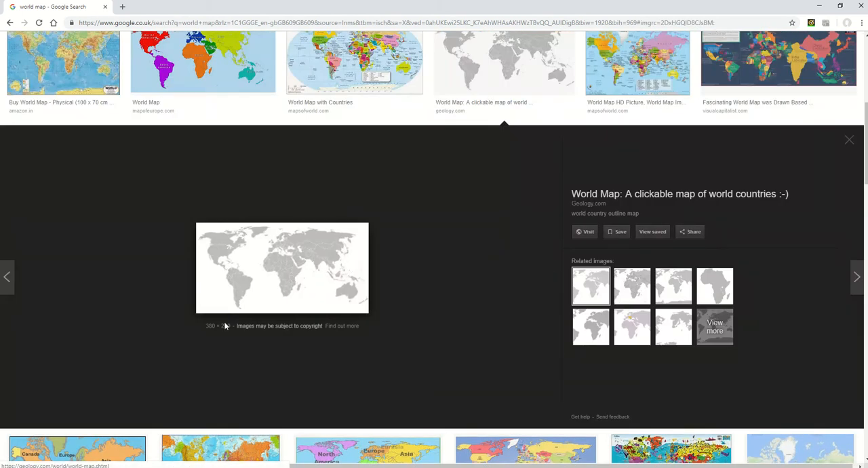
scroll(294, 252, "up", 5)
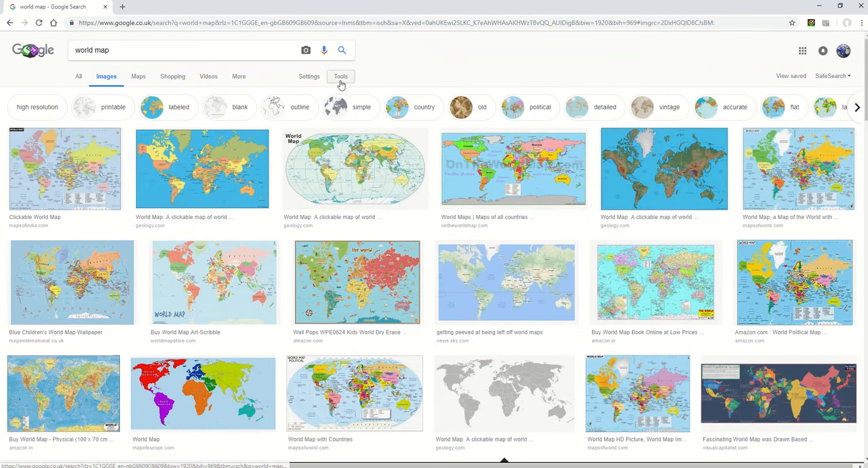
- Filter the image results to Large size and refine the search to "blank world map"
left_click(342, 80)
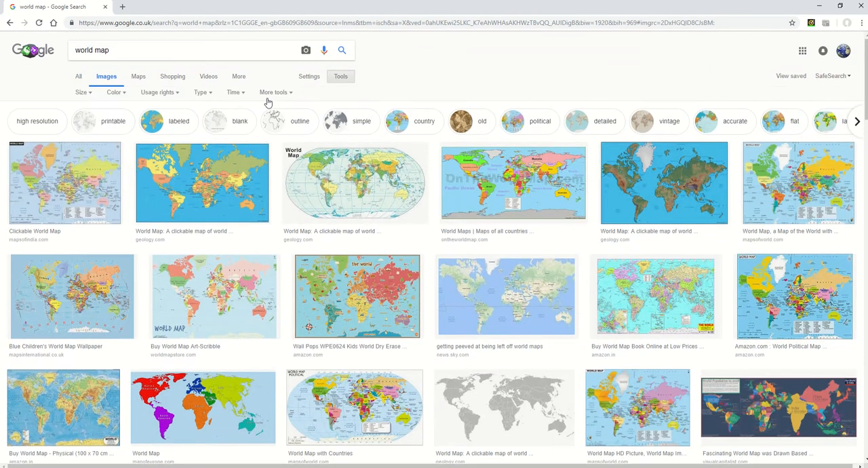
left_click(83, 93)
left_click(85, 120)
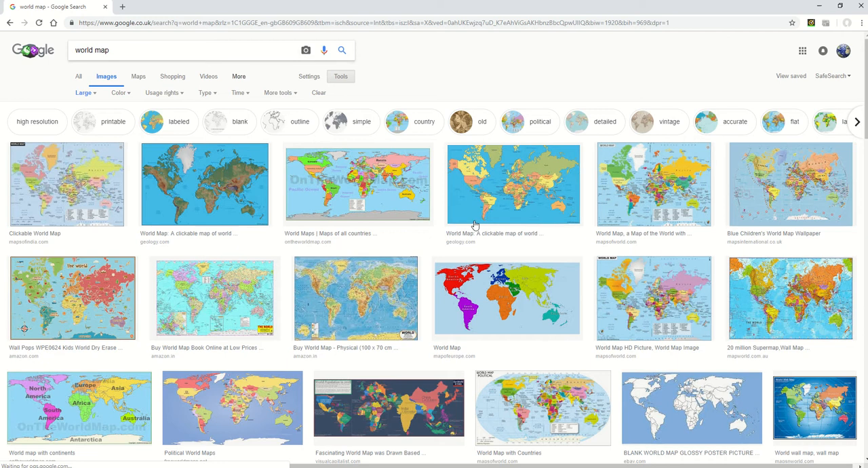
left_click(76, 52)
type("blank")
key("Return")
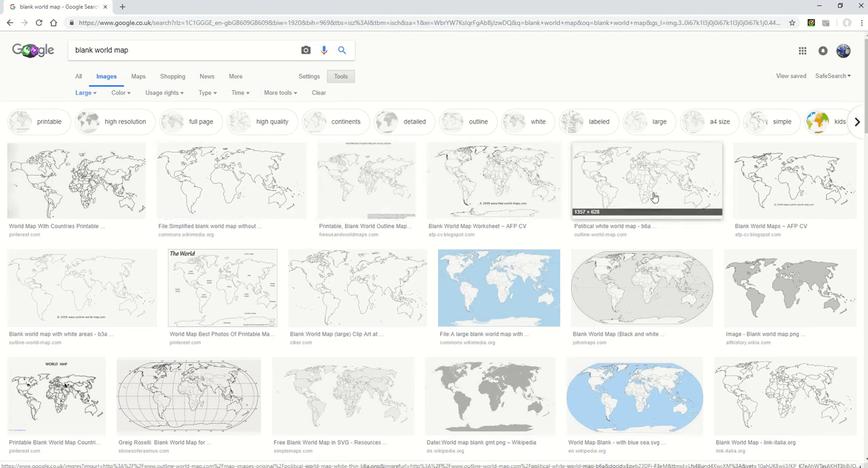
- Copy the "Blank World Map Worksheet" image and paste it into the Excel Graphing Data sheet at cell H15
left_click(487, 177)
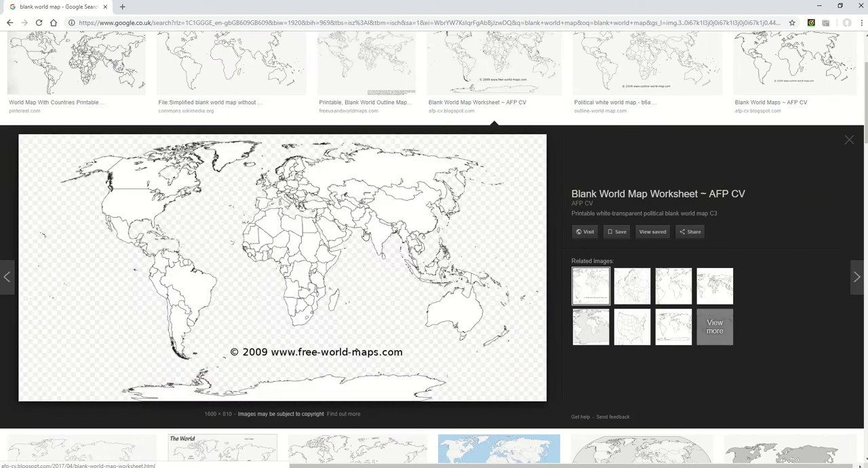
right_click(318, 198)
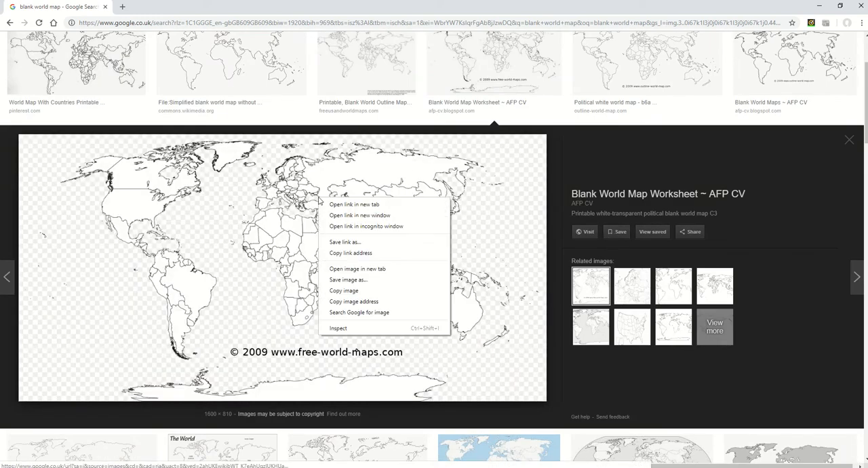
left_click(349, 291)
key("alt+Tab")
left_click(279, 239)
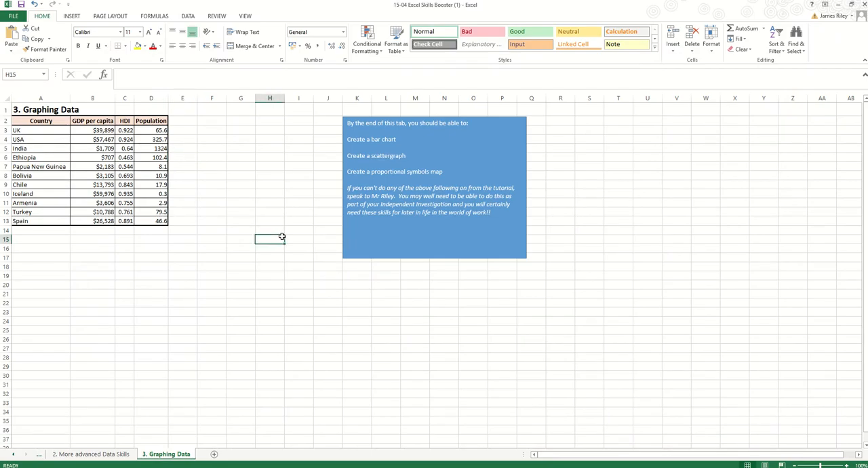
key("ctrl+v")
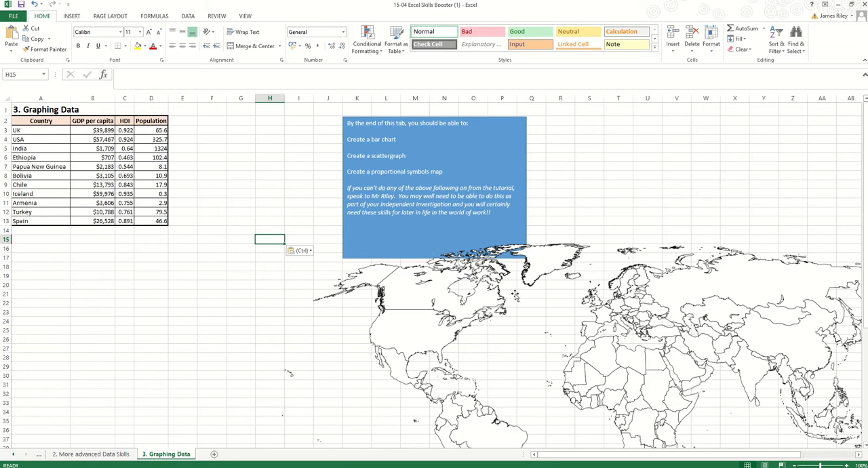
- Shift the pasted map clear of the blue instructions box and move that box below the country data table
left_click_drag(416, 302, 393, 328)
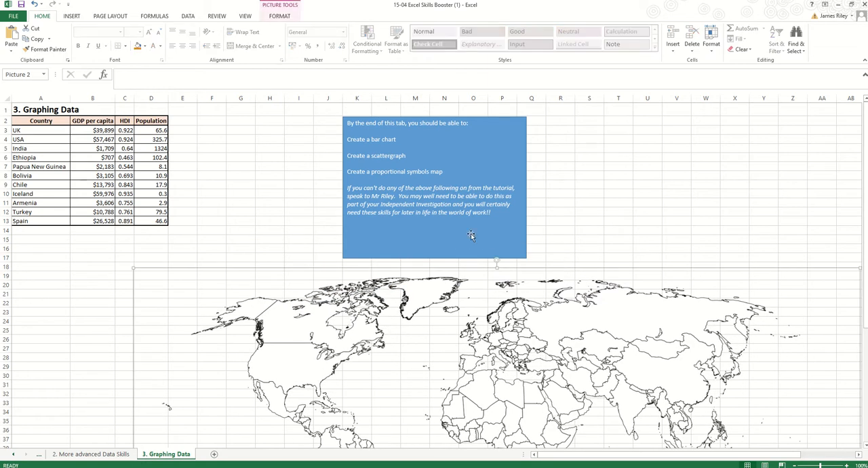
left_click(400, 139)
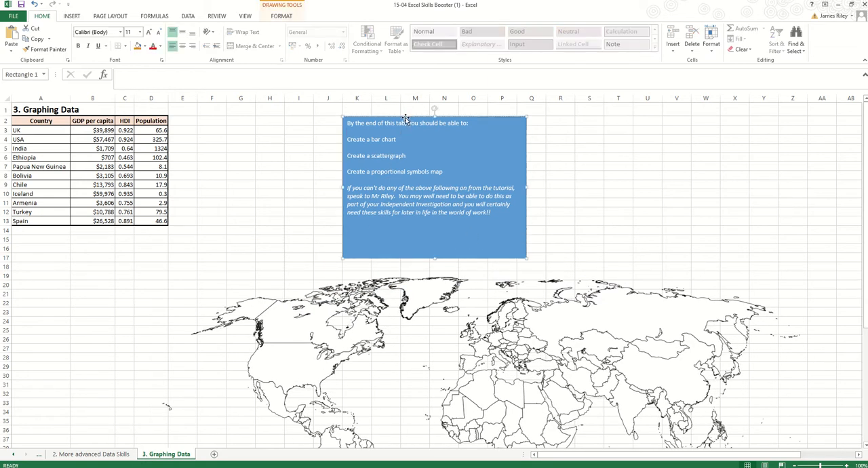
left_click_drag(388, 117, 57, 264)
- Move the map beside the data table and shrink it to about 16.6 cm high by 32.7 cm wide
mouse_move(376, 329)
left_mouse_down()
mouse_move(382, 231)
mouse_move(413, 163)
mouse_move(405, 171)
left_mouse_up()
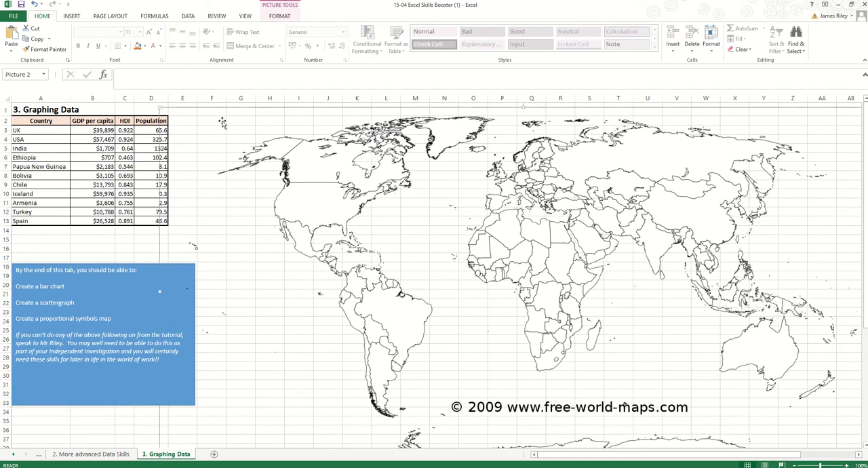
left_click_drag(248, 159, 295, 154)
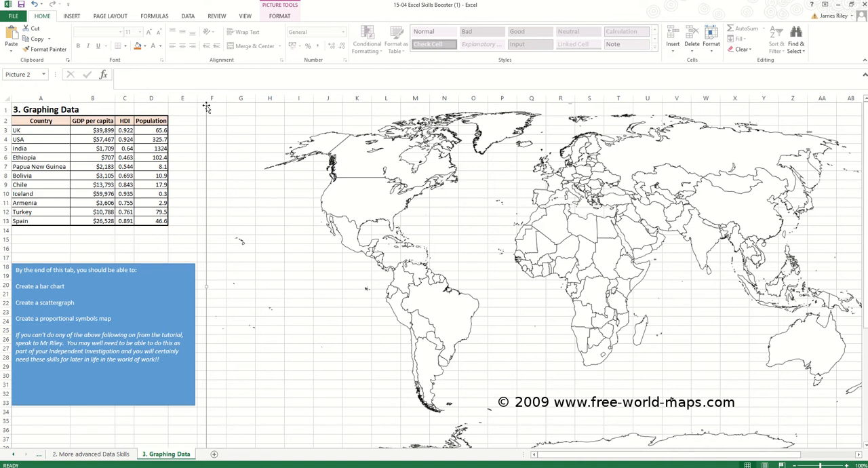
left_click_drag(207, 102, 371, 213)
left_click_drag(526, 277, 437, 207)
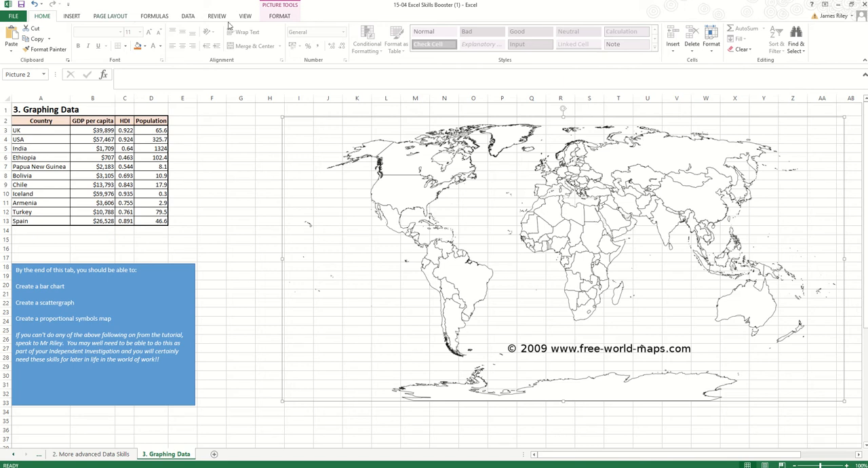
- Insert an oval shape about 7.1 cm across over the North American side of the map
left_click(280, 17)
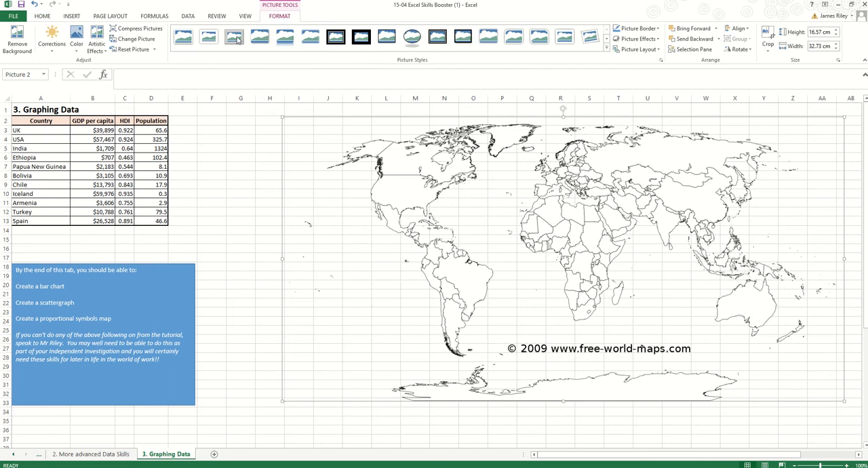
left_click(74, 16)
left_click(142, 42)
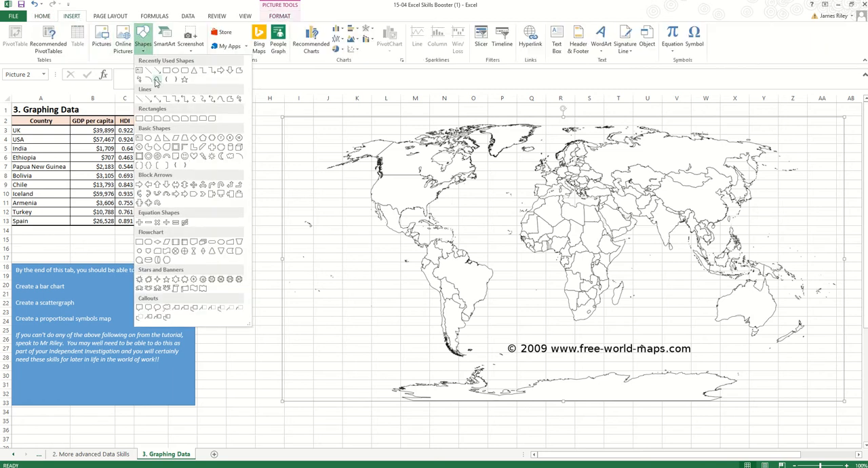
left_click(171, 73)
mouse_move(324, 166)
left_mouse_down()
mouse_move(434, 243)
mouse_move(453, 269)
mouse_move(438, 279)
left_mouse_up()
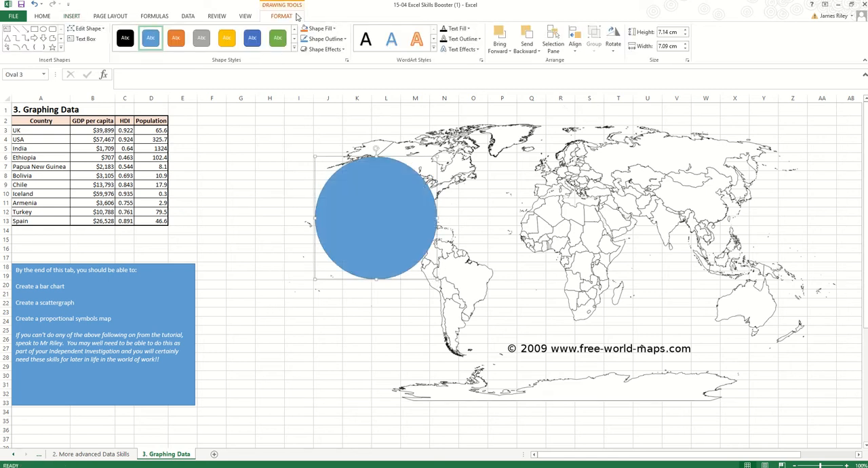
- Set the circle's height and width to 6 cm and move it over Europe and North Africa
left_click(672, 33)
type("6")
key("Tab")
type("6")
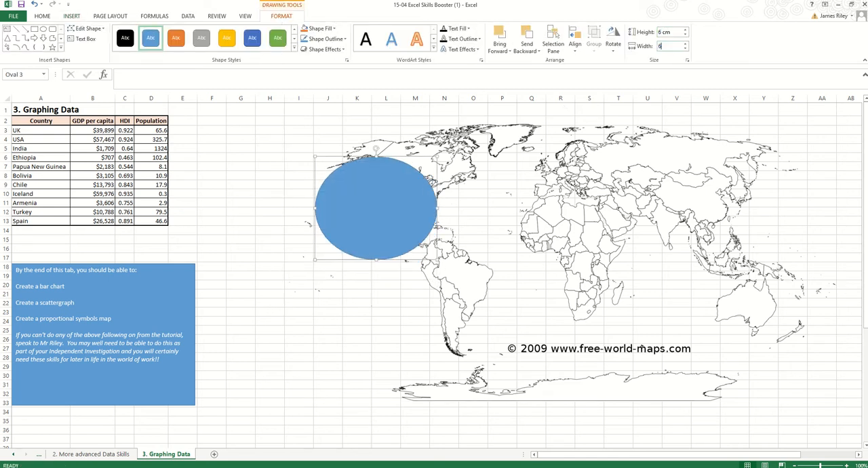
key("Return")
left_click_drag(363, 195, 553, 190)
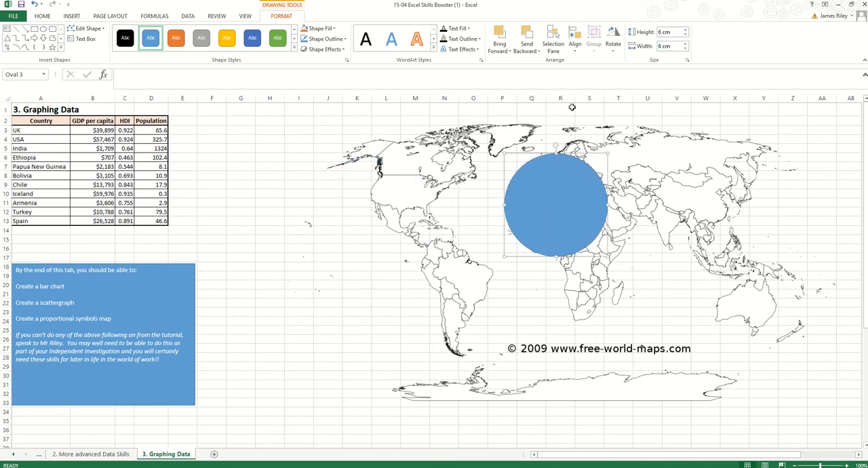
- Remove the circle's fill and set its outline weight to 4½ pt
left_click(320, 29)
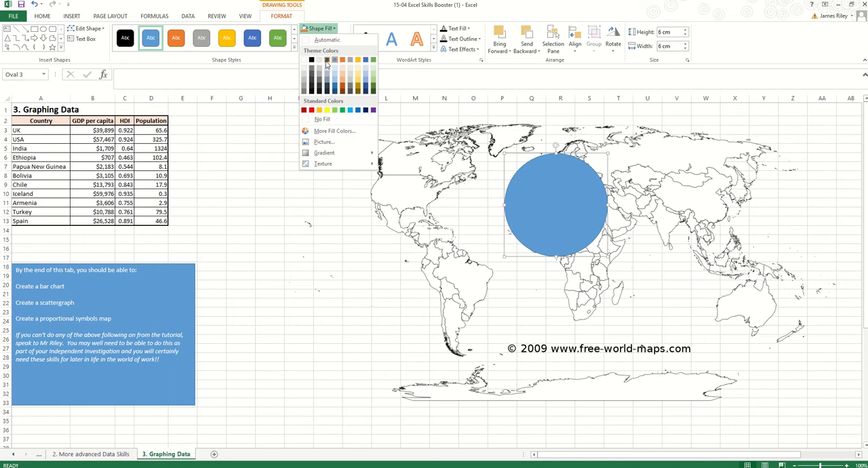
left_click(323, 120)
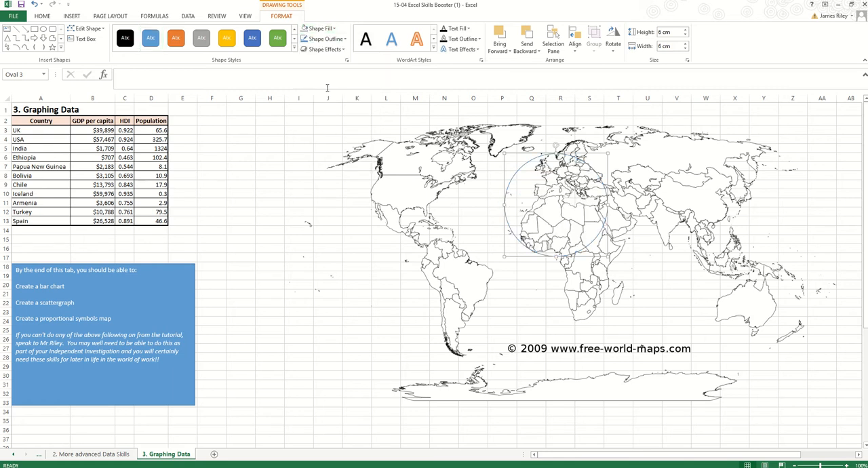
left_click(326, 39)
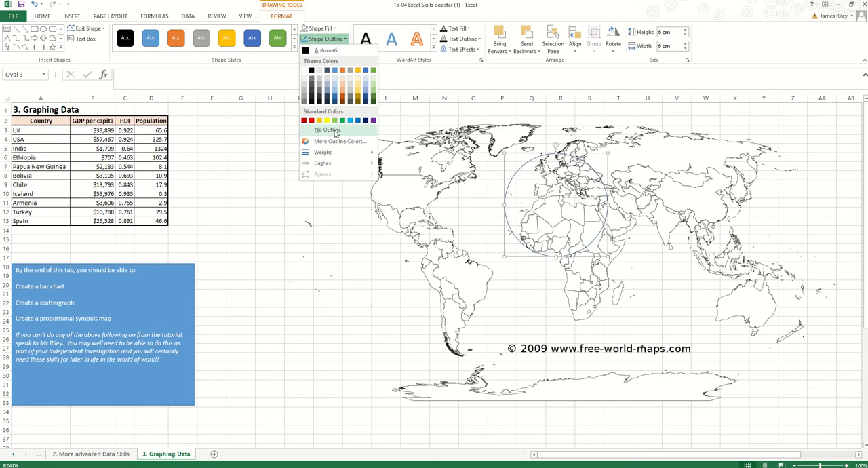
mouse_move(341, 153)
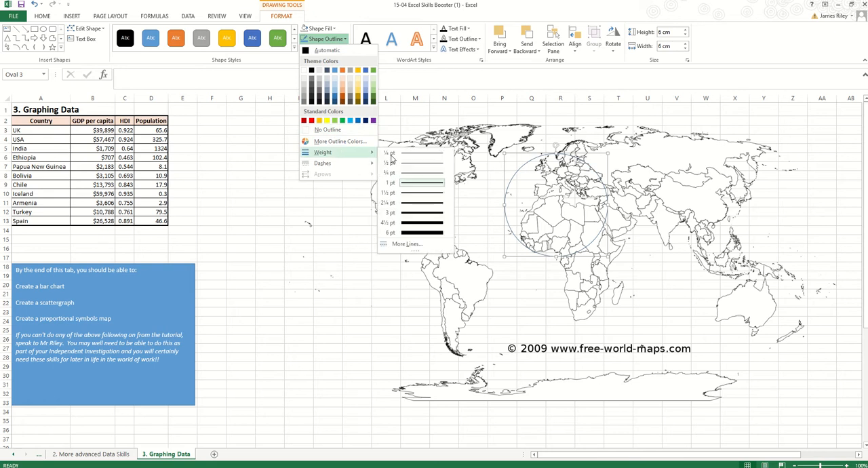
left_click(402, 224)
- Shrink the circle to about 3.6 cm high by 3.8 cm wide and place it over the Caribbean and southeastern USA
left_click_drag(514, 173, 398, 181)
left_click(250, 158)
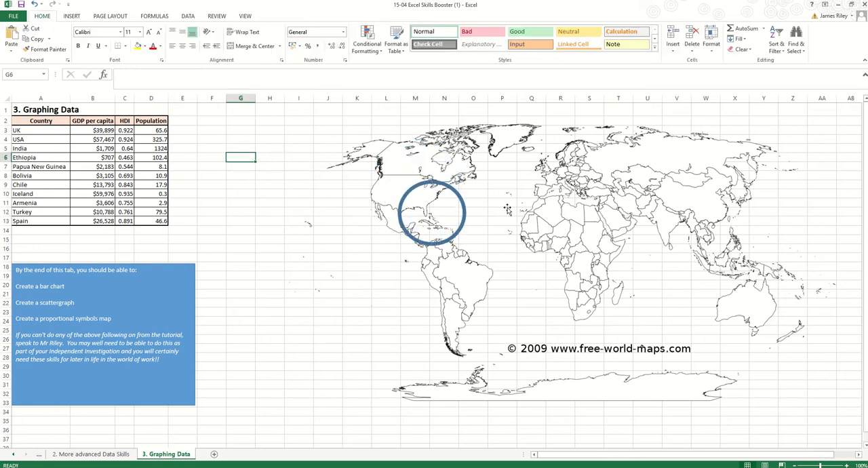
left_click(405, 198)
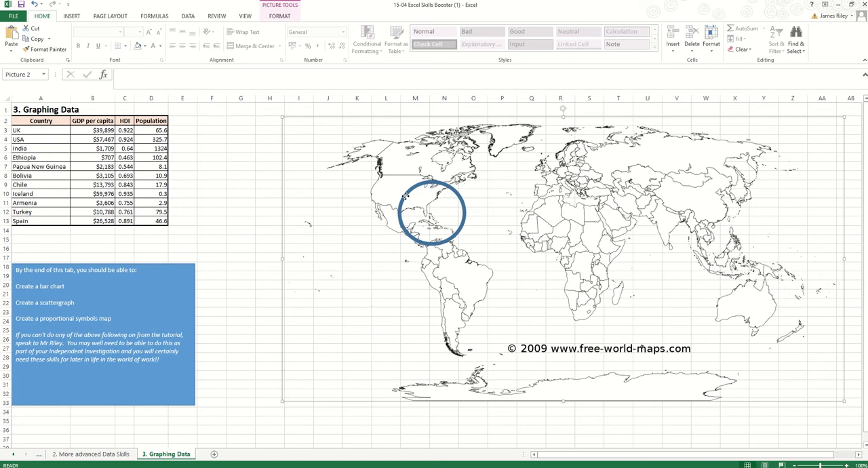
left_click(405, 197)
left_click(281, 15)
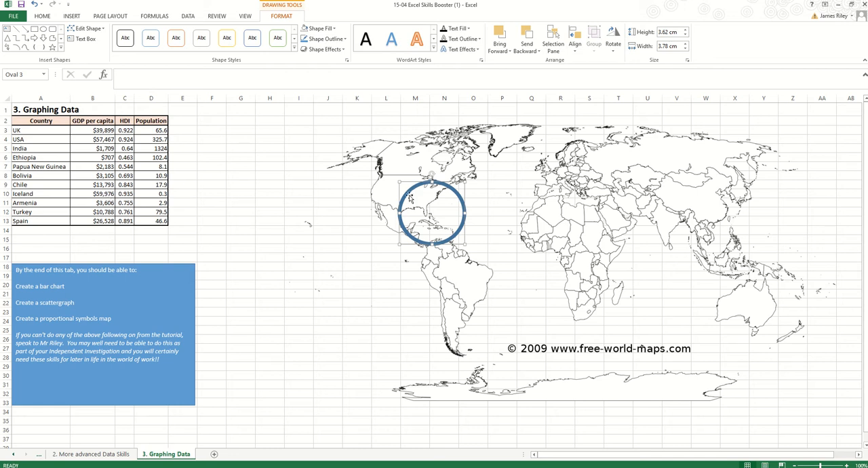
- Move the circle over Iceland and shrink it to about 1.7 cm high by 1.6 cm wide
left_click_drag(409, 196, 540, 182)
left_click_drag(533, 145, 401, 158)
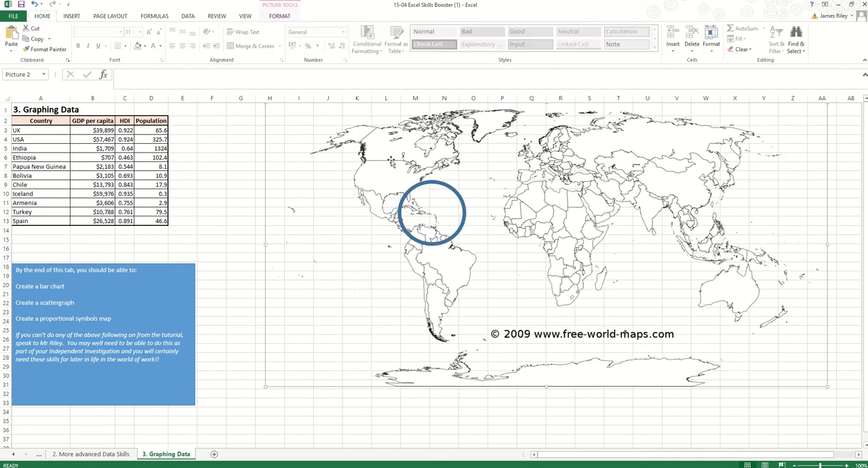
left_click_drag(432, 184, 530, 126)
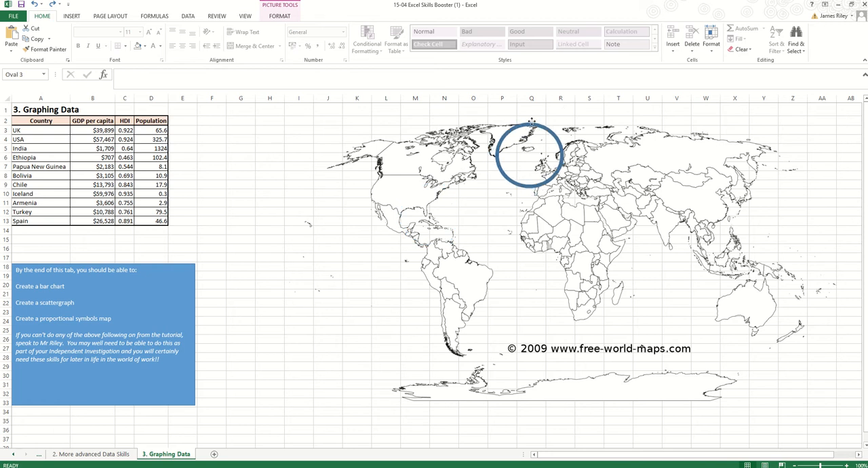
left_click_drag(564, 185, 539, 160)
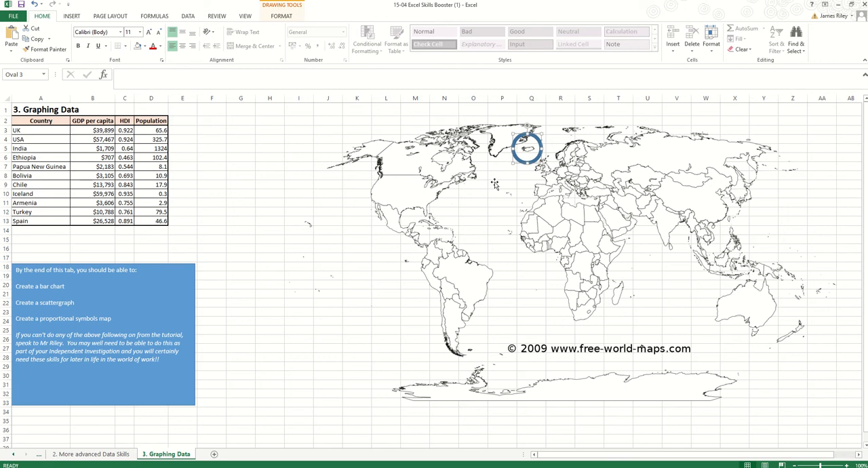
left_click(288, 15)
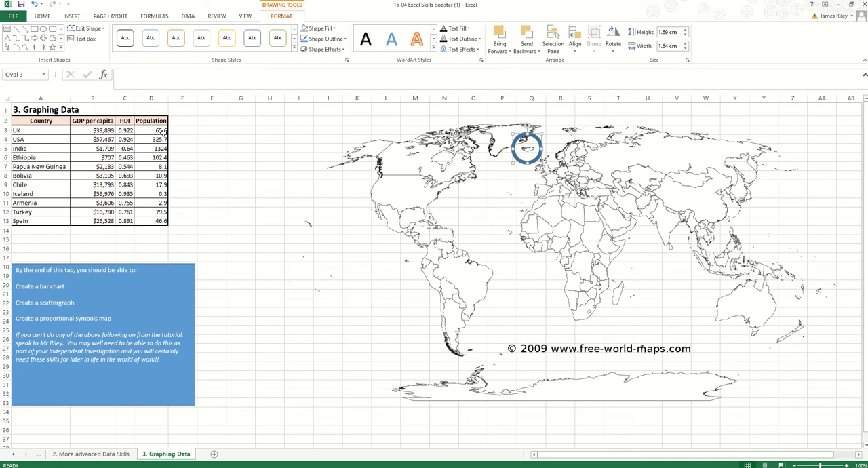
left_click(331, 28)
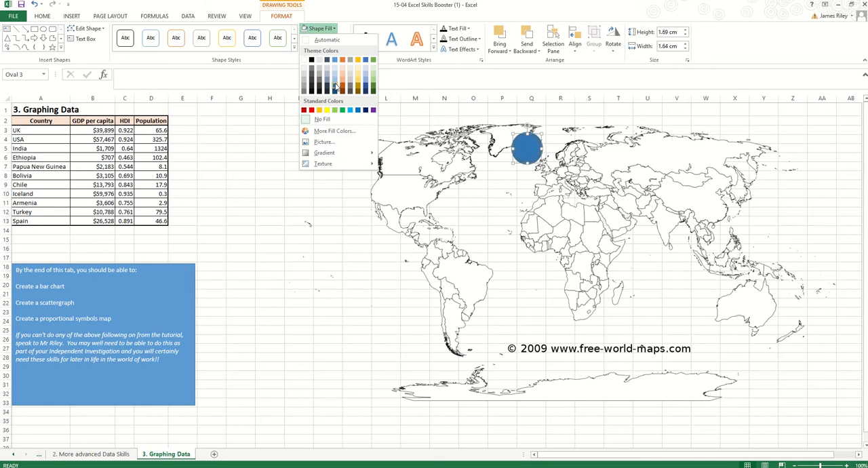
left_click(272, 144)
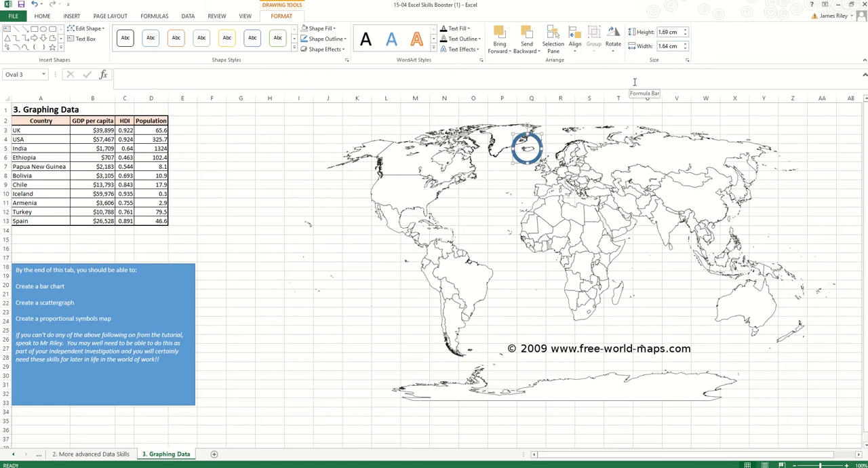
- Begin a formula with =2* in cell E3, beside the UK's population value
left_click(187, 131)
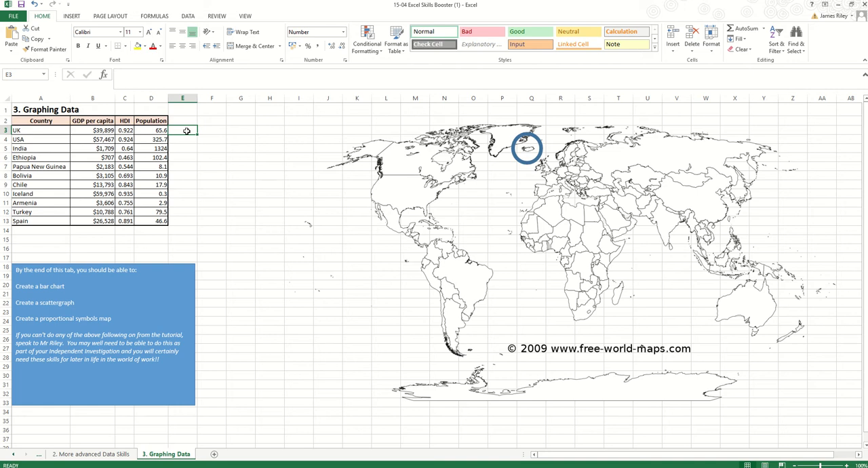
left_click(190, 80)
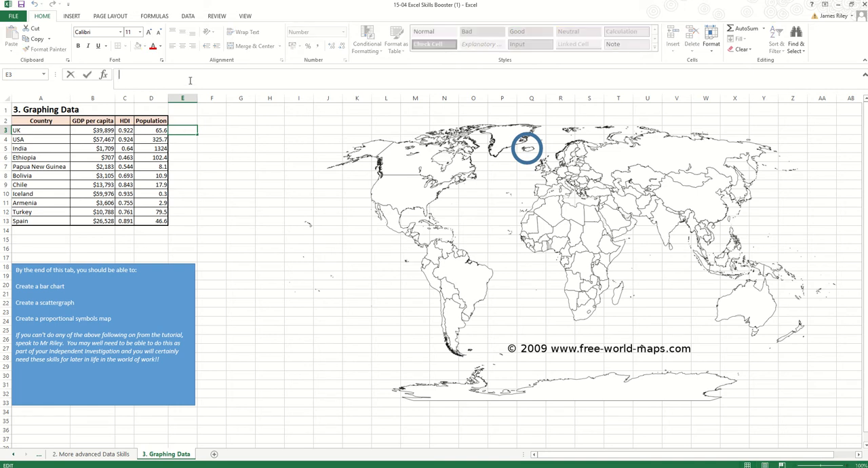
type("=")
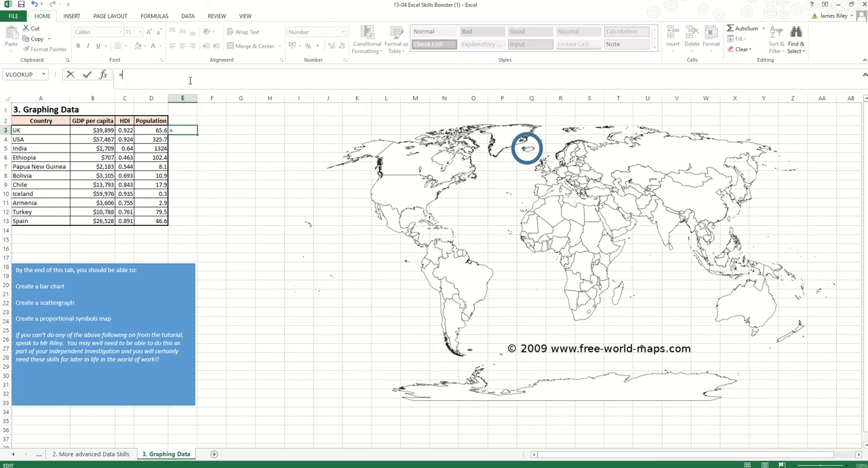
type("2*")
- Launch the Windows Magnifier to enlarge the formula while it is being entered
key("super")
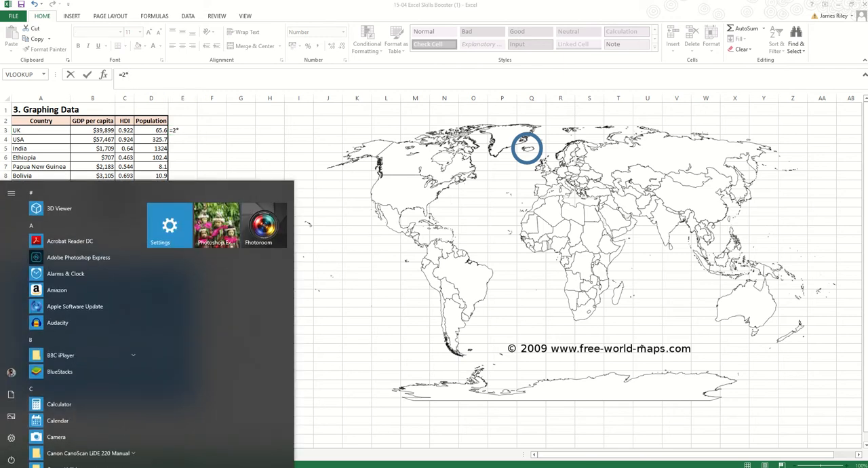
type("cagni")
key("Return")
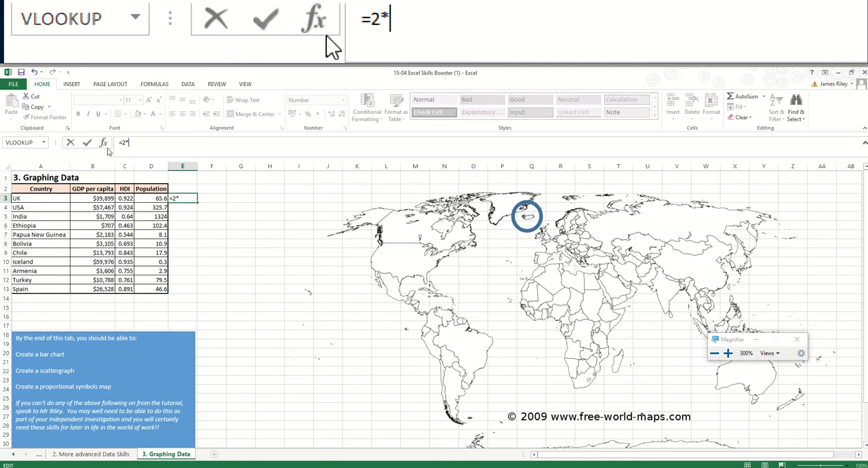
- Complete the formula in E3 as =2*(SQRT(B3))/PI() using the UK's GDP per capita
type("(S")
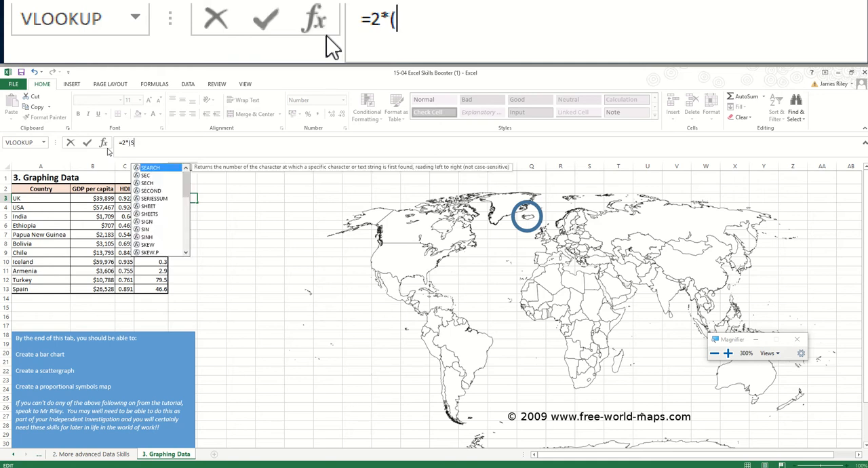
type("QRT")
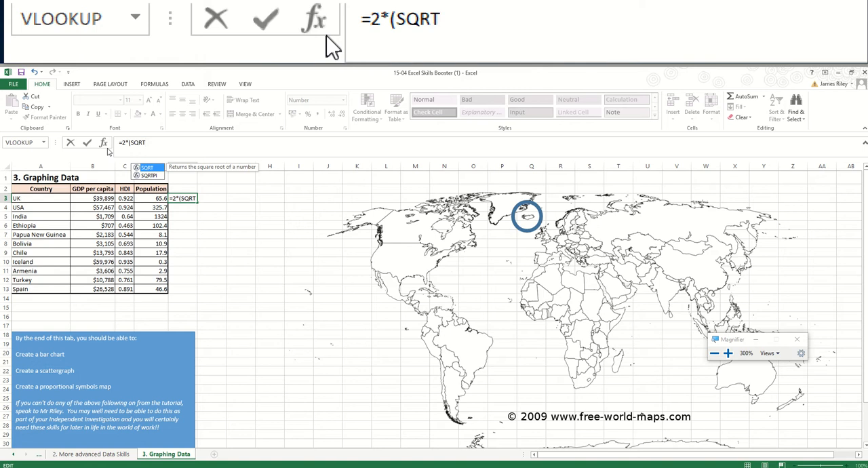
type("(")
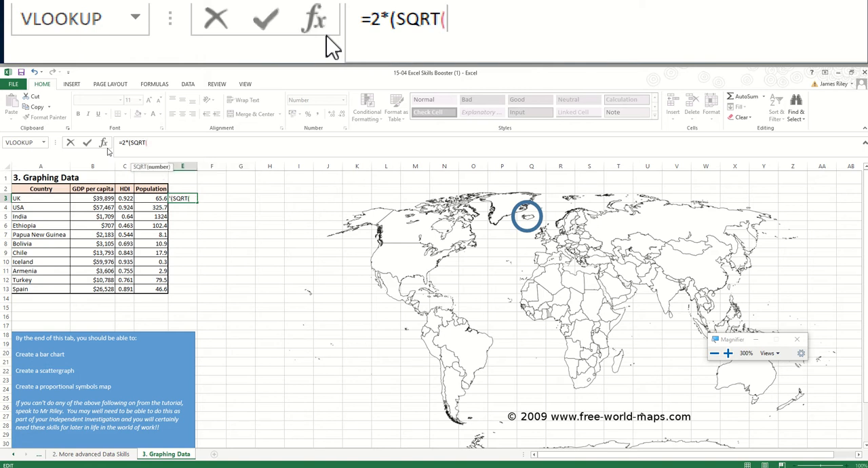
left_click(101, 198)
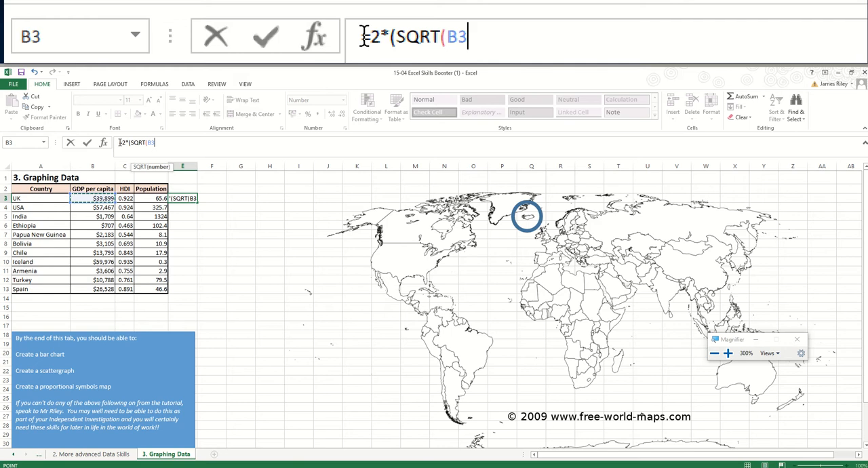
type("))")
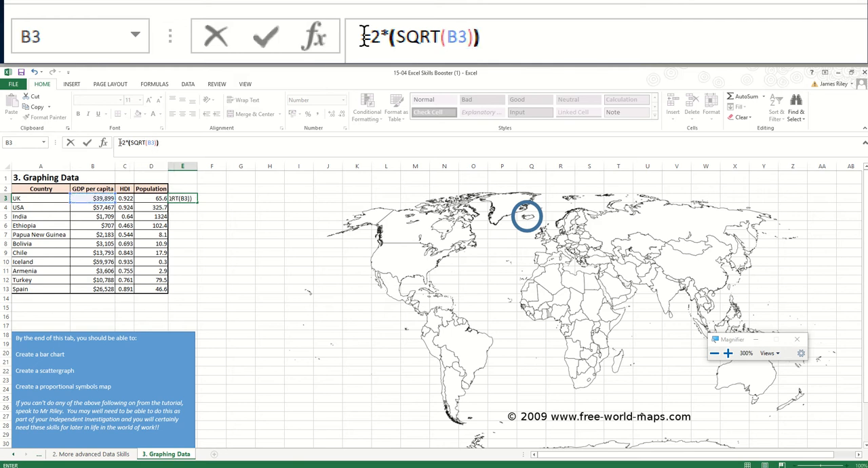
type("/")
type("P")
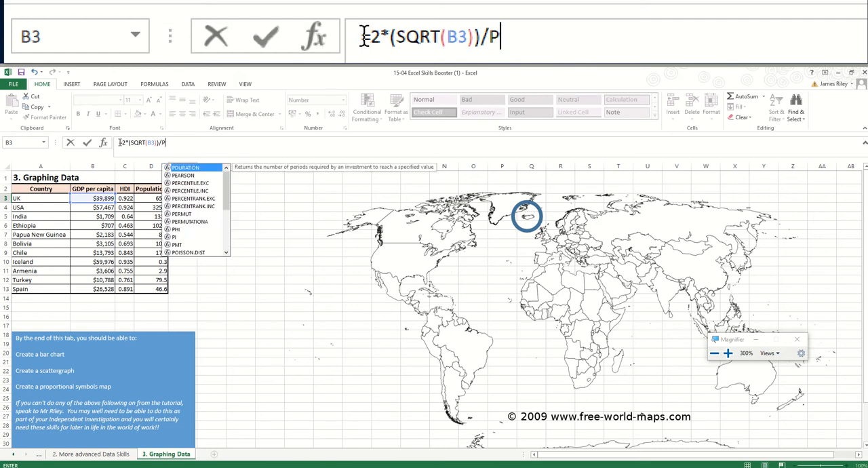
type("I()")
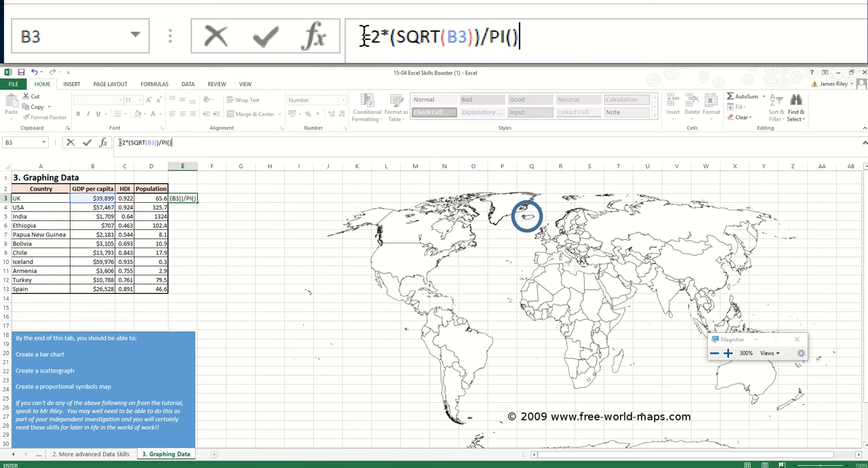
type(")")
key("BackSpace")
key("Return")
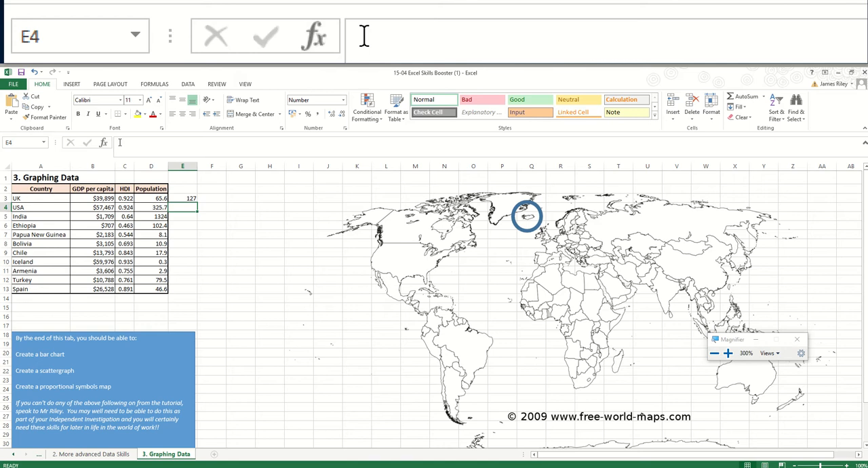
- Review the number format settings of the formula result in cell E3
key("Up")
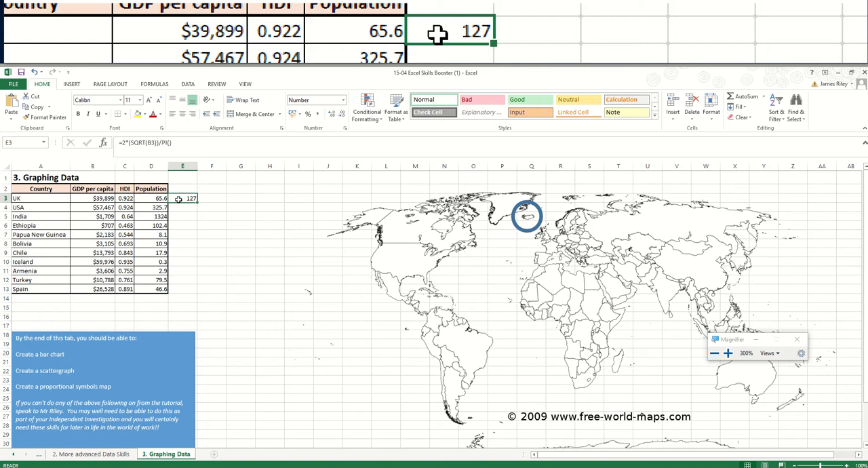
right_click(178, 198)
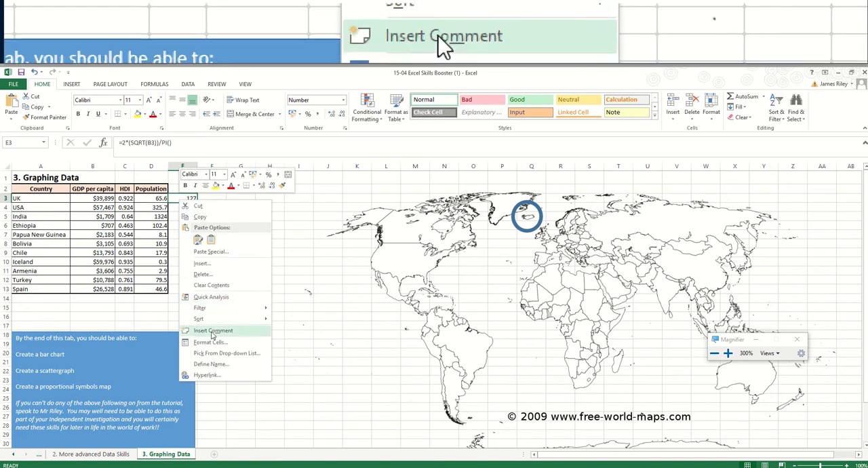
left_click(210, 344)
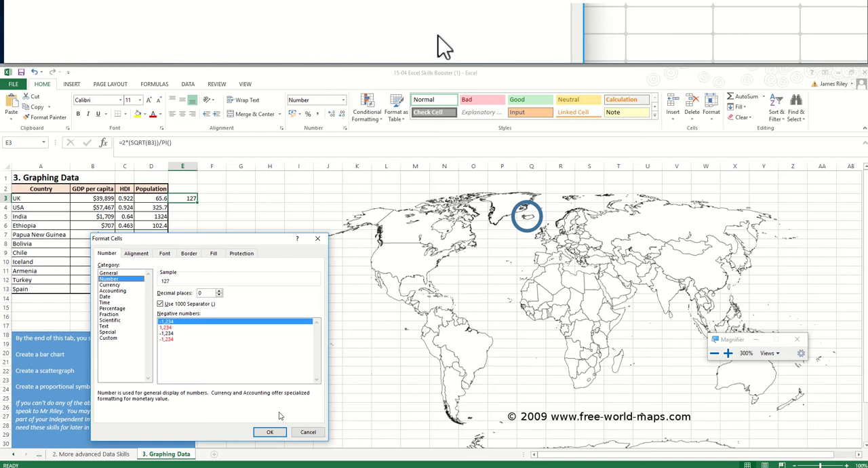
left_click(269, 434)
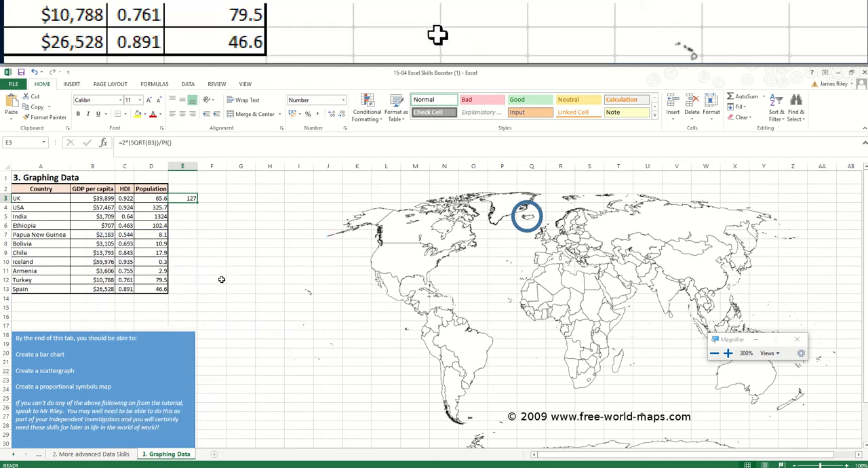
- Fill the E3 formula down to E13 for all the remaining countries
left_click(183, 210)
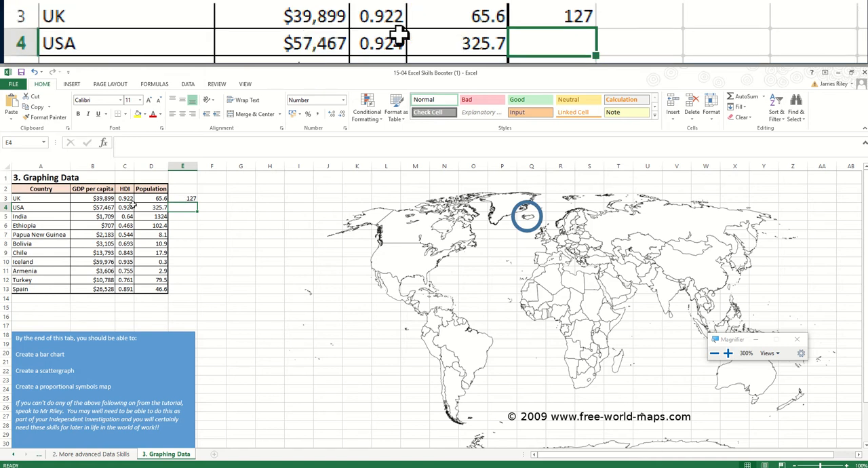
left_click(190, 201)
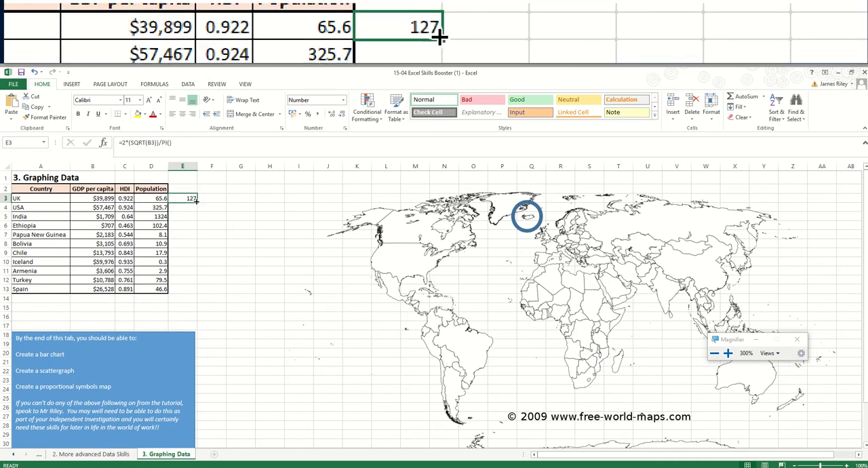
left_click_drag(197, 201, 187, 290)
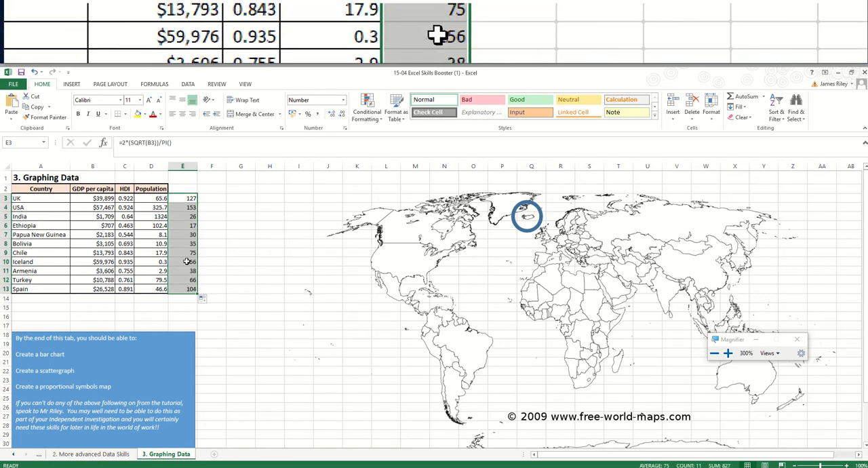
left_click(213, 261)
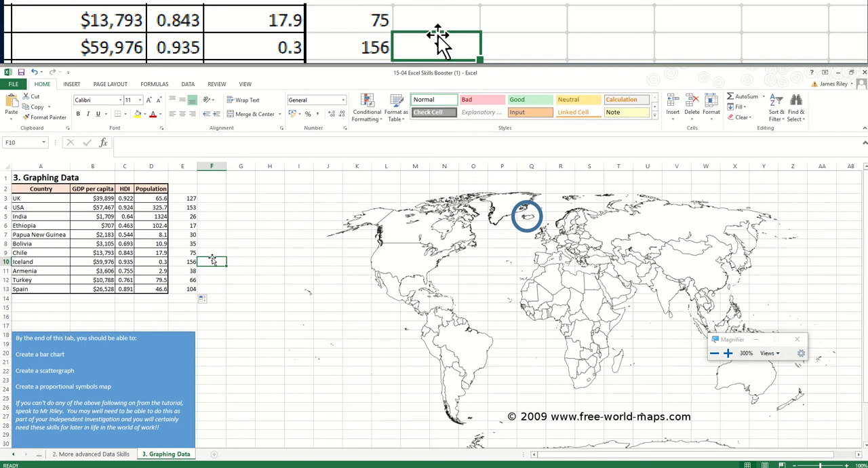
- Set the circle's height and width to 1.4 cm and recentre it over Iceland
left_click(519, 213)
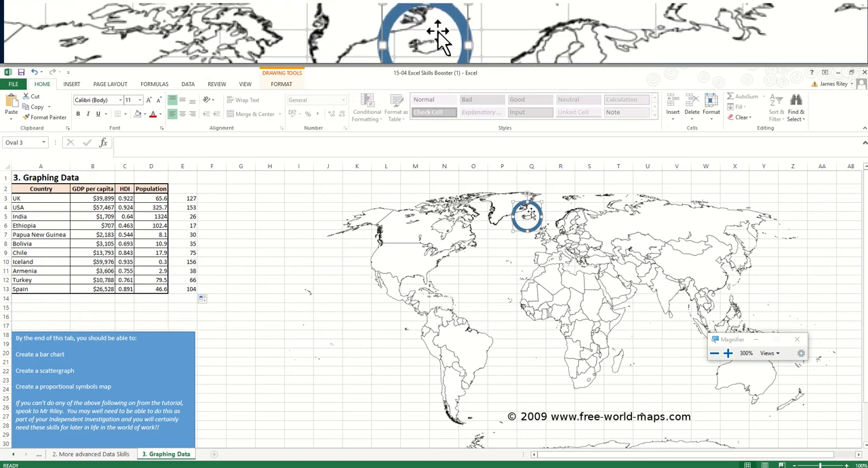
left_click(281, 84)
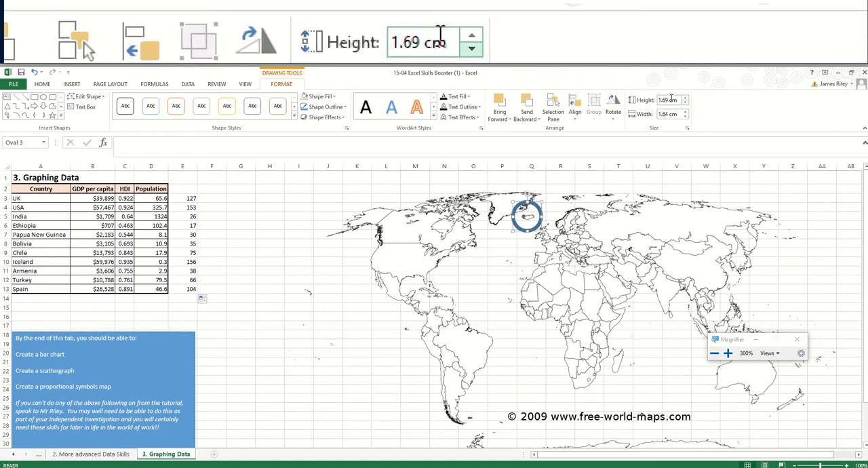
left_click(669, 100)
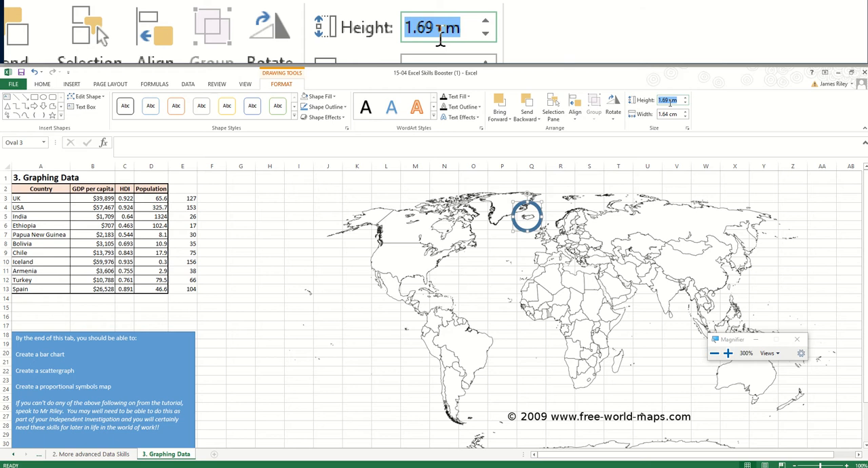
type("1.4")
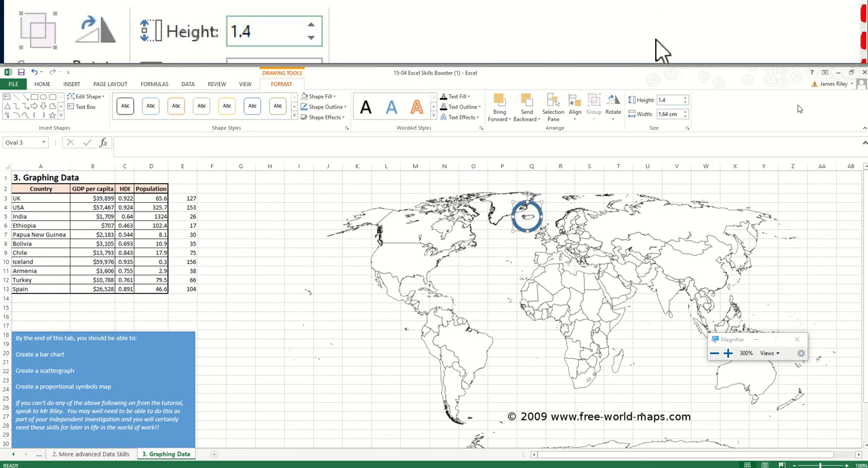
left_click(672, 115)
type("1.4")
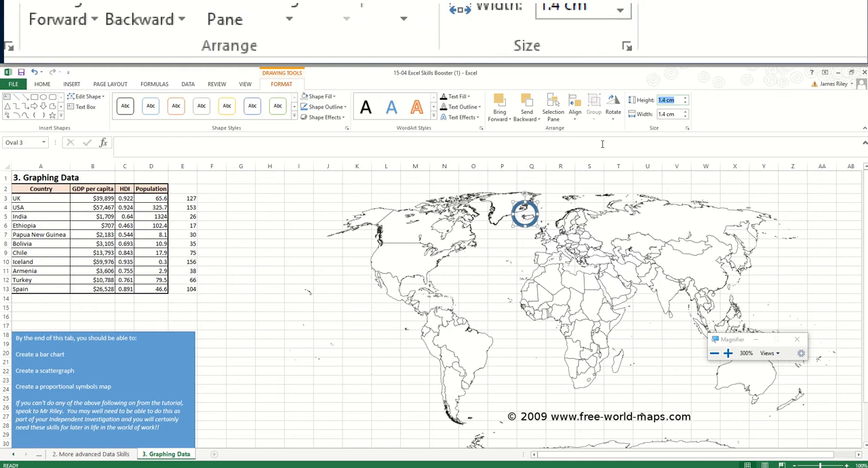
left_click(536, 222)
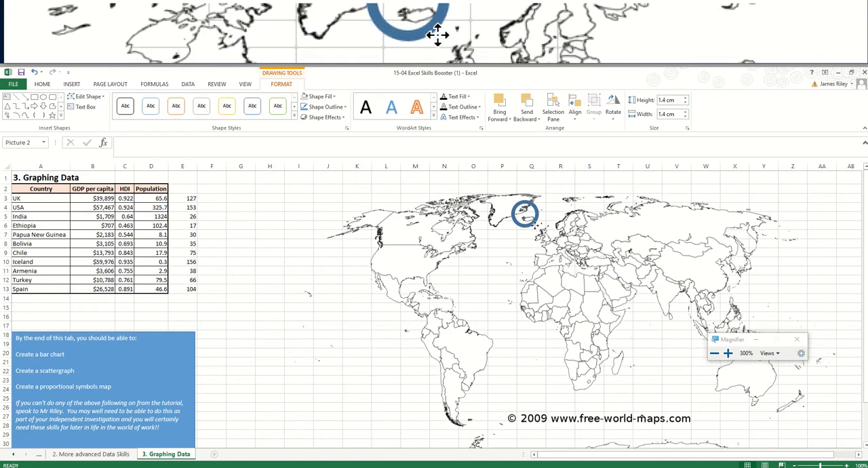
left_click(533, 221)
left_click_drag(532, 218, 536, 220)
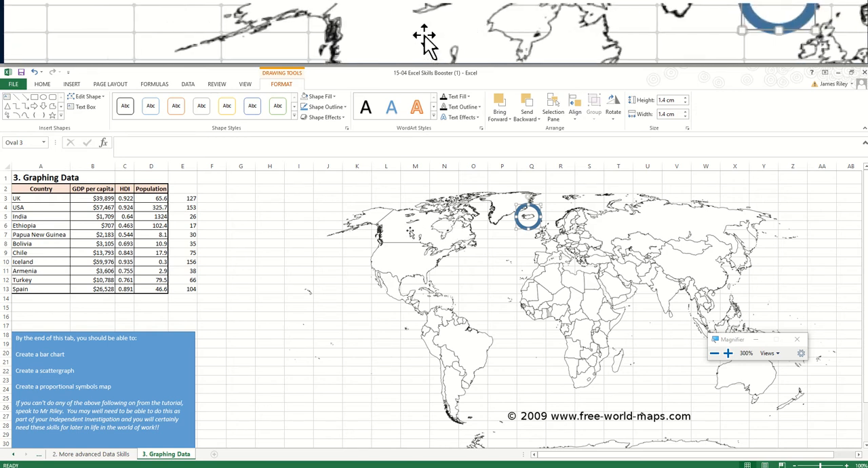
- Open Calculator beside the country table, enter Iceland's calculated value of 156, and return to the worksheet
left_click(213, 262)
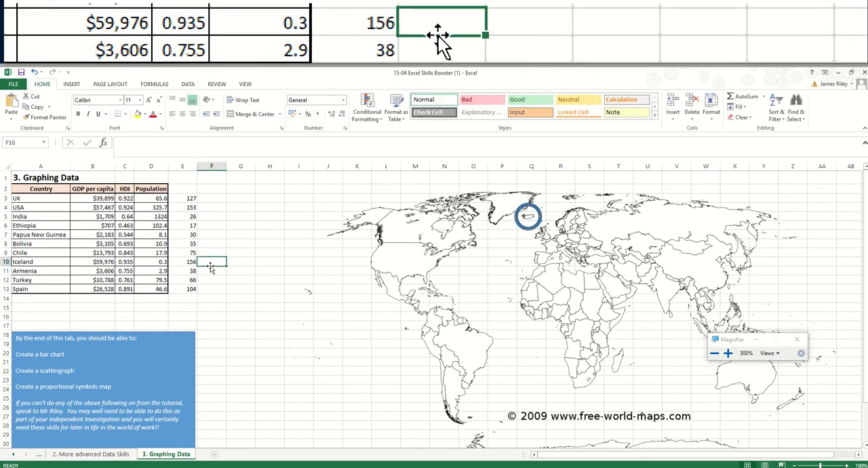
left_click(9, 467)
type("calc")
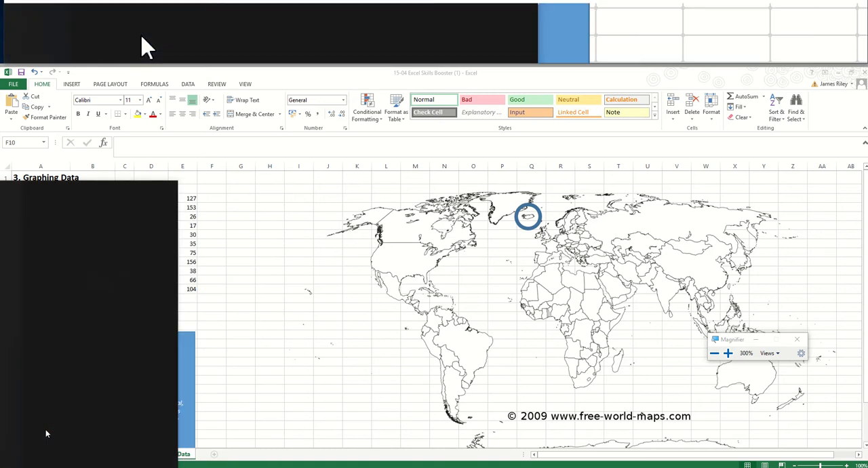
key("Return")
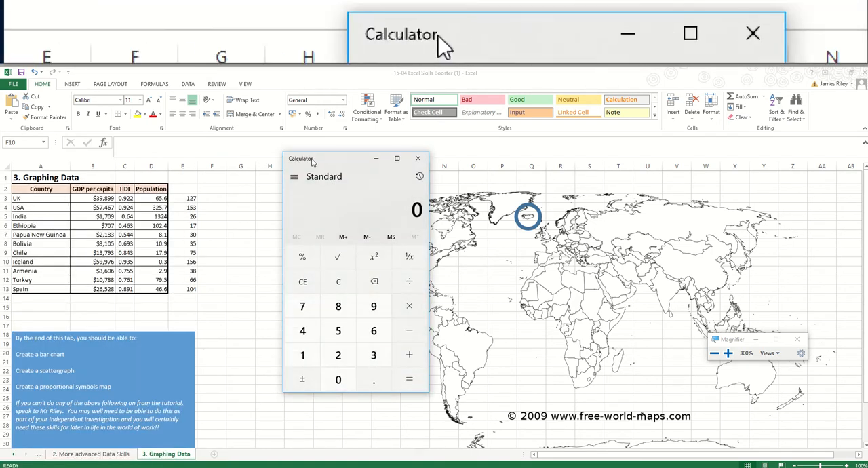
left_click_drag(295, 163, 274, 159)
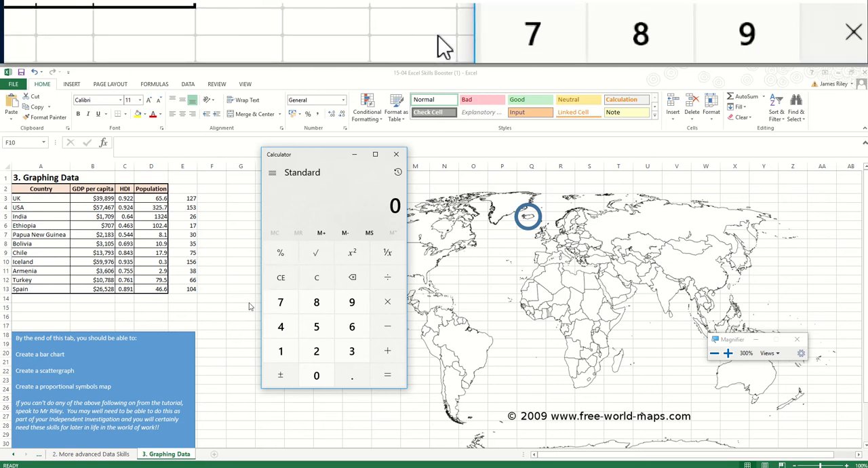
type("156")
left_click(249, 307)
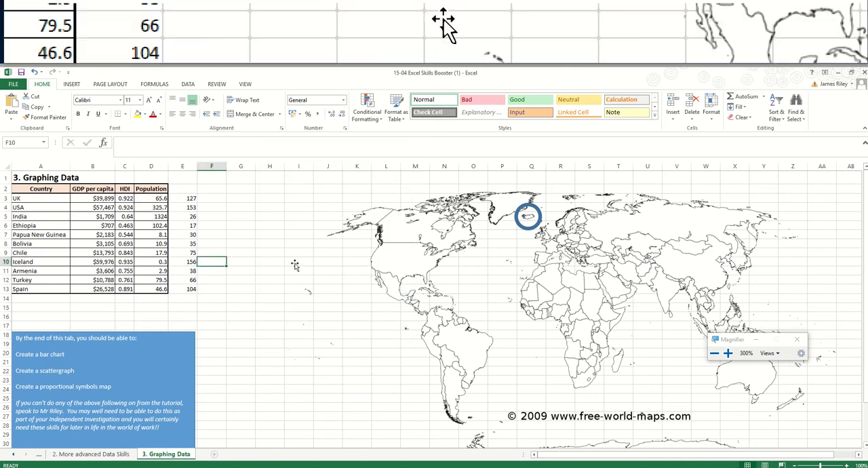
- Look up the Iceland circle's size, switch to Calculator, divide 156 by 1.4, and close Calculator
left_click(530, 207)
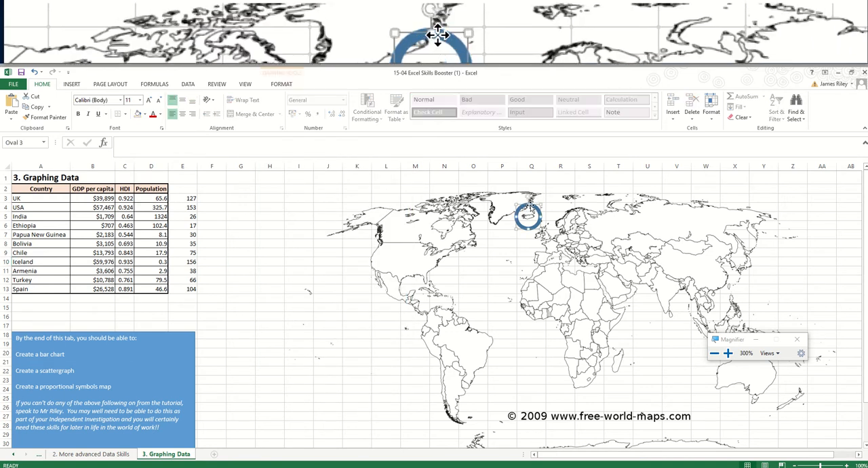
left_click(279, 84)
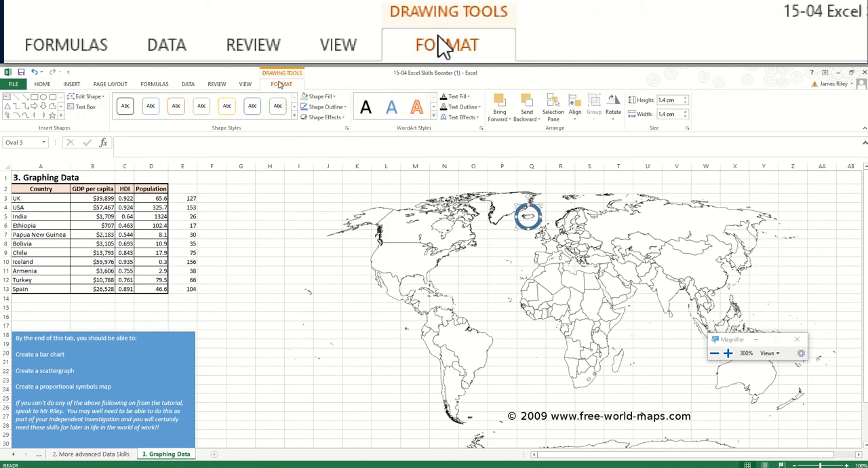
key("alt+Tab")
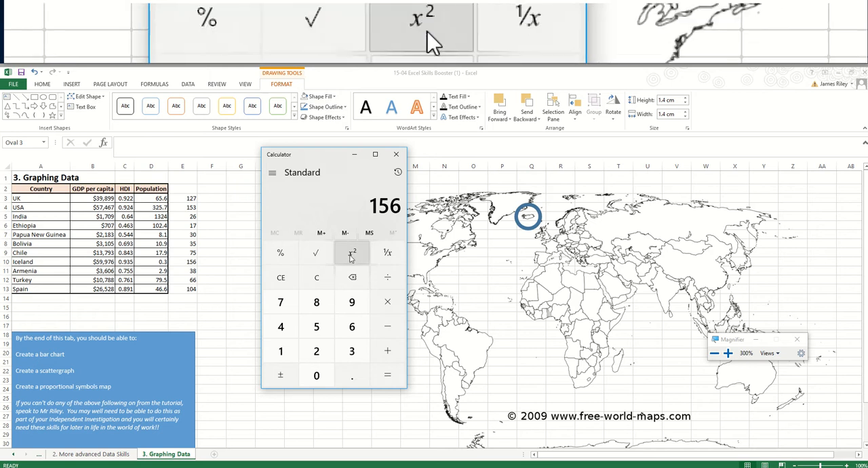
left_click(392, 284)
left_click(280, 350)
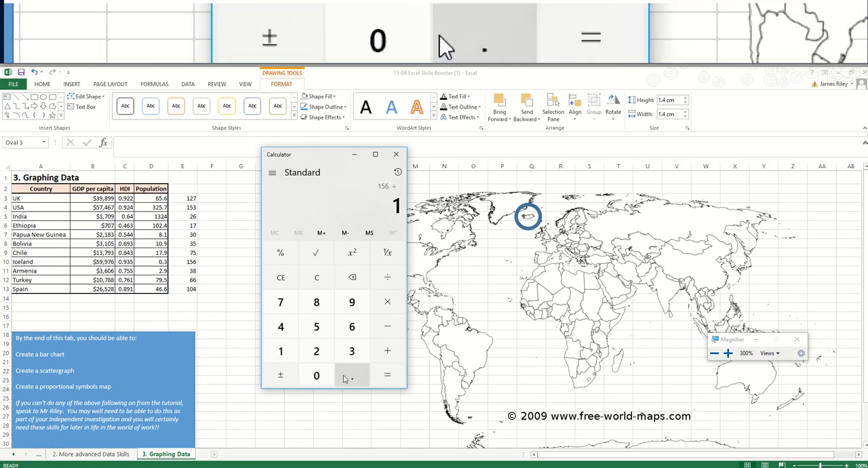
left_click(344, 378)
left_click(281, 326)
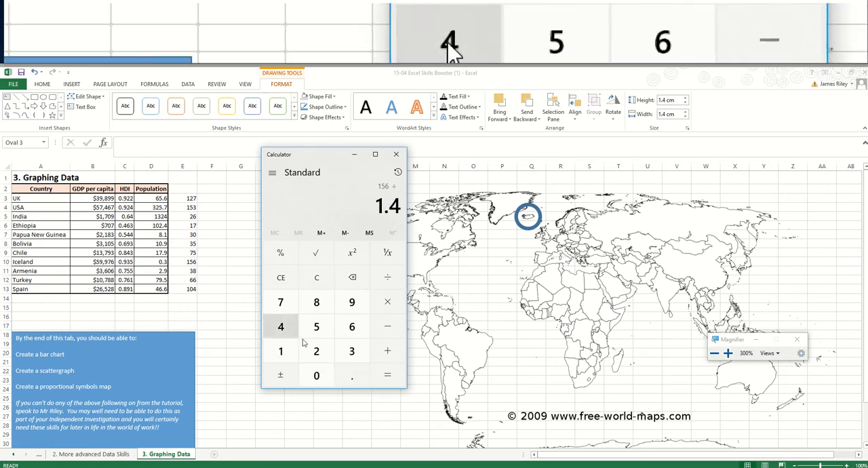
left_click(390, 382)
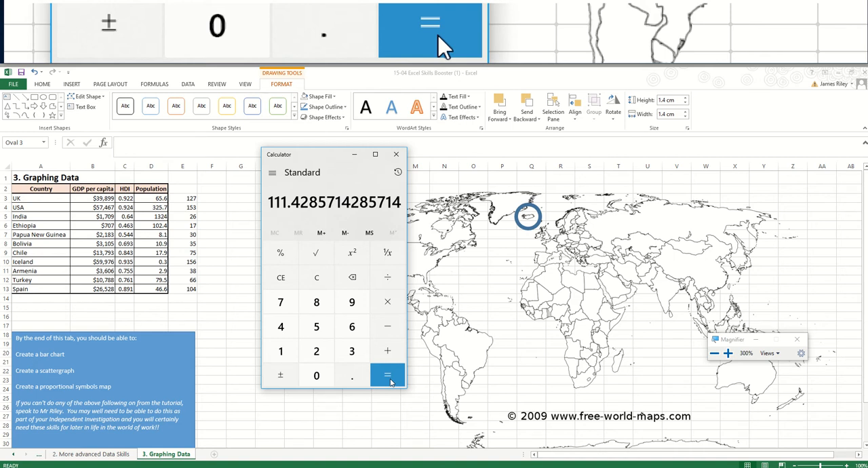
left_click(400, 155)
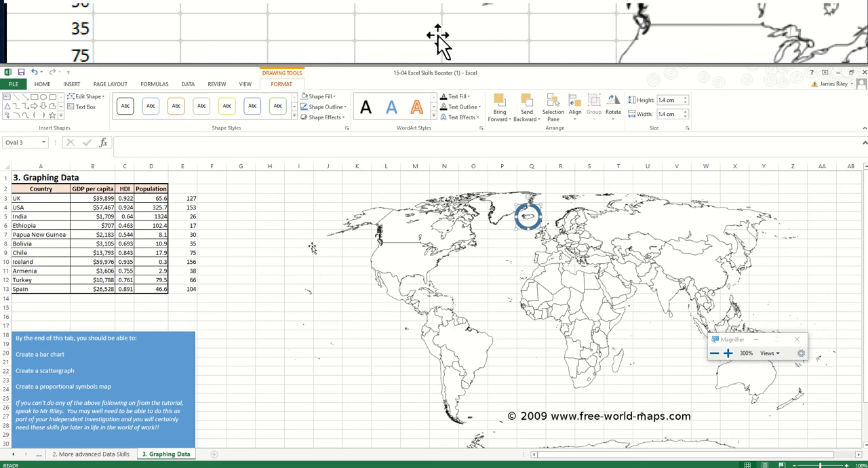
- Enter the formula =E3/111.43 in cell F3 and fill it down to F13 for all the countries
left_click(216, 198)
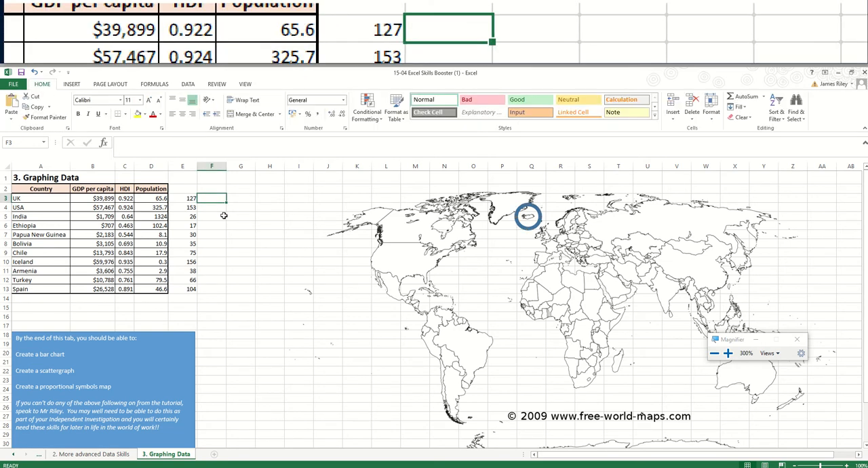
type("=")
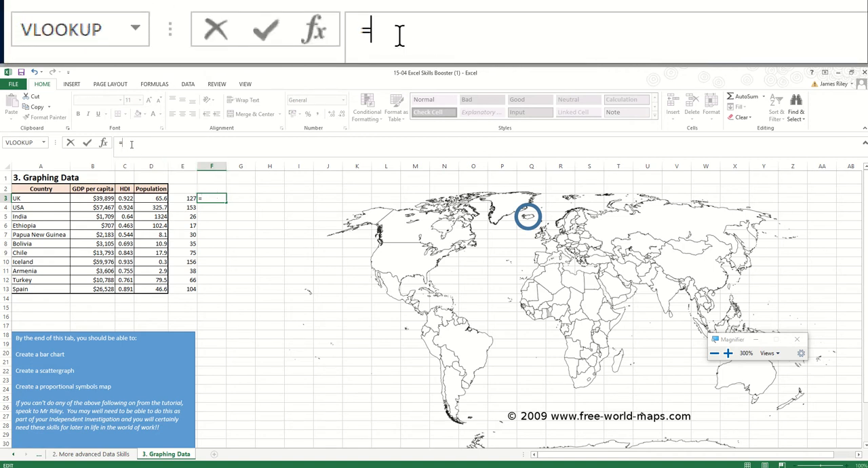
type("E3/111.43")
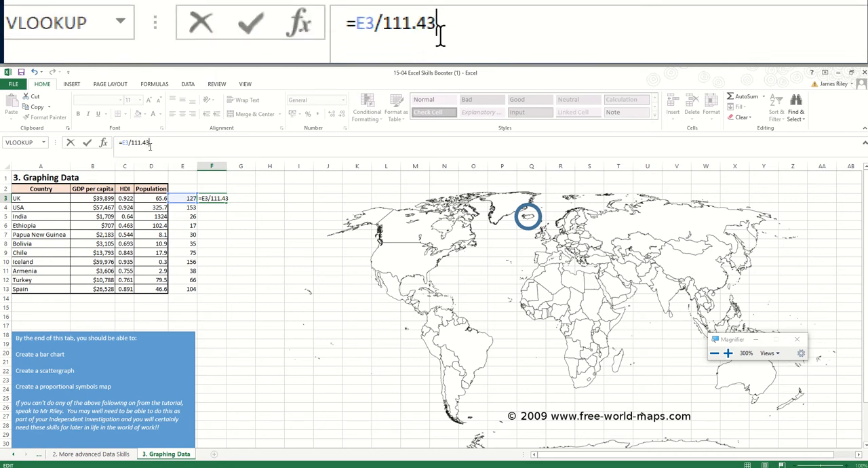
key("Return")
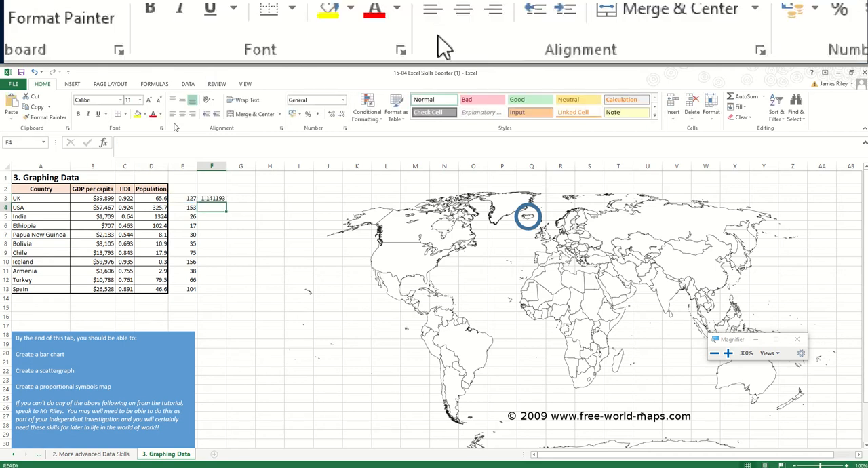
left_click(221, 199)
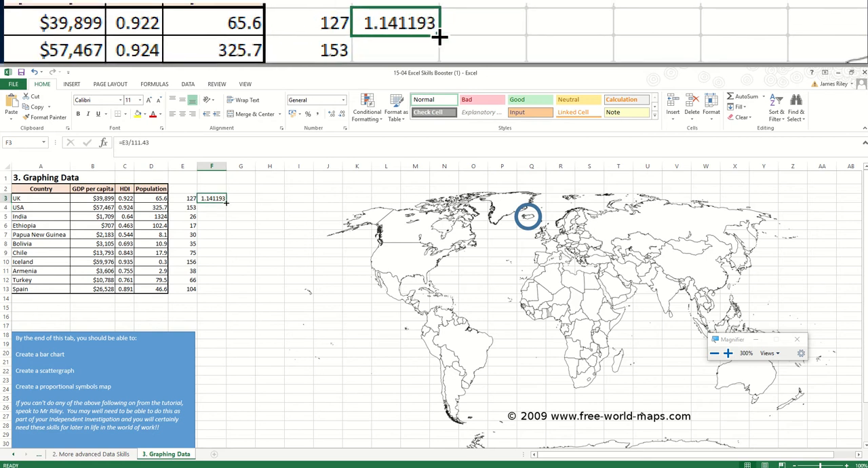
left_click_drag(226, 202, 211, 291)
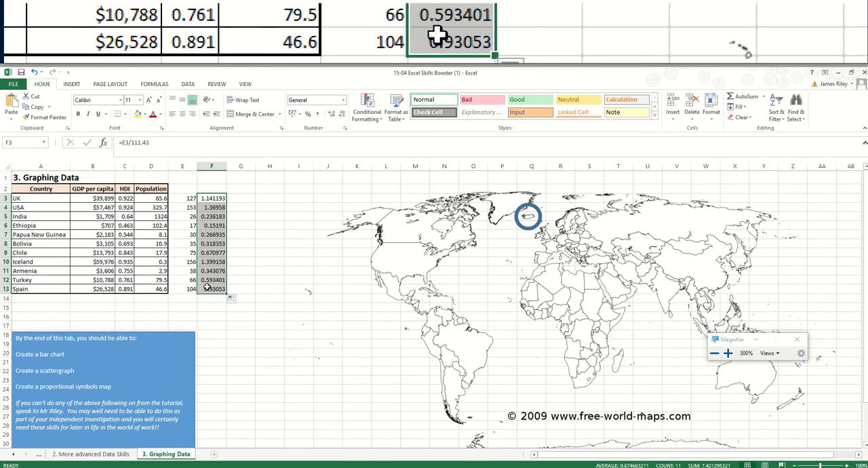
- Format cells F3 to F13 as Number with 2 decimal places and check Iceland's result in F10
right_click(216, 222)
left_click(250, 354)
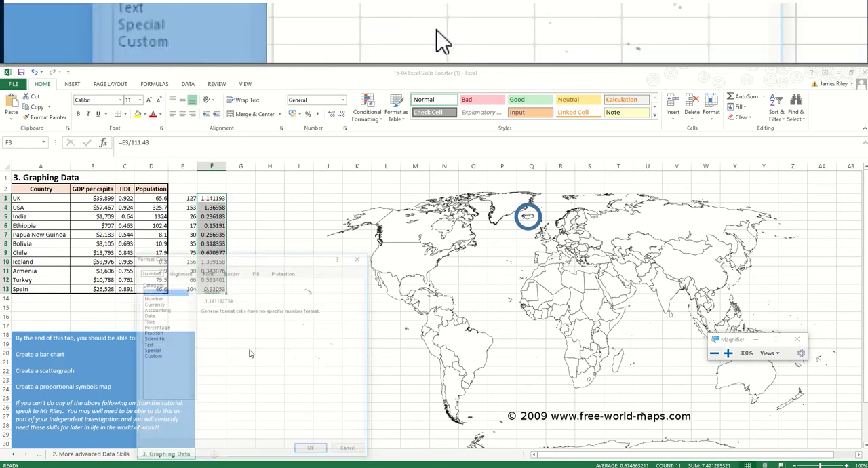
left_click(152, 298)
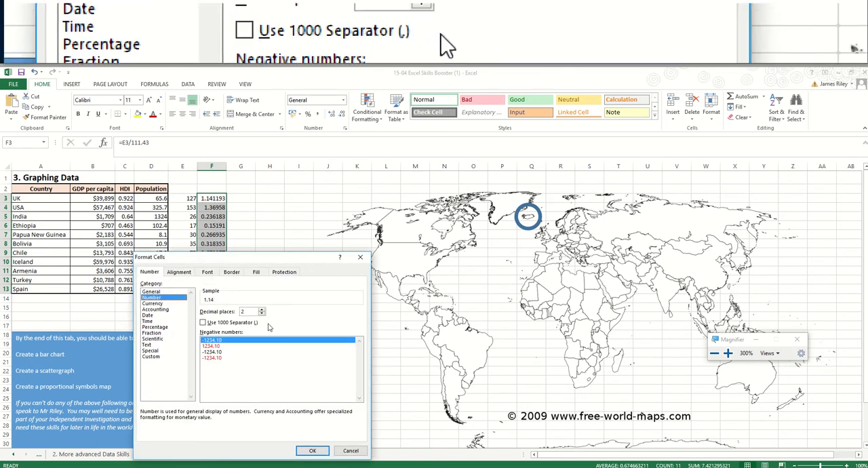
left_click(312, 451)
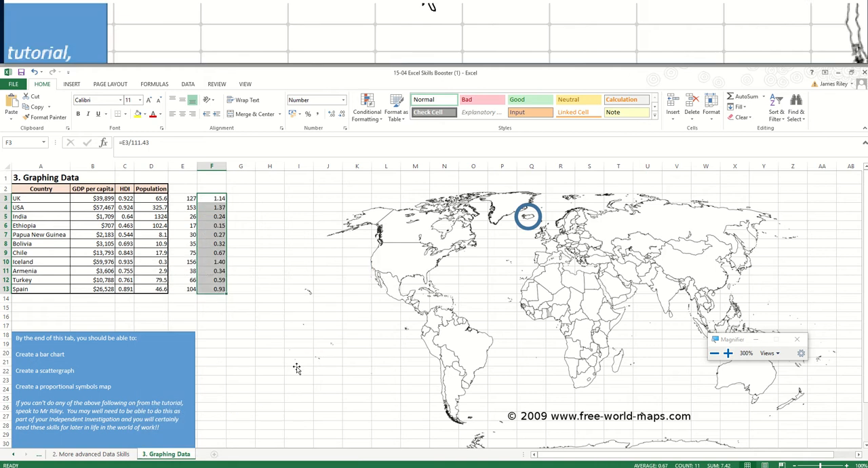
left_click(265, 241)
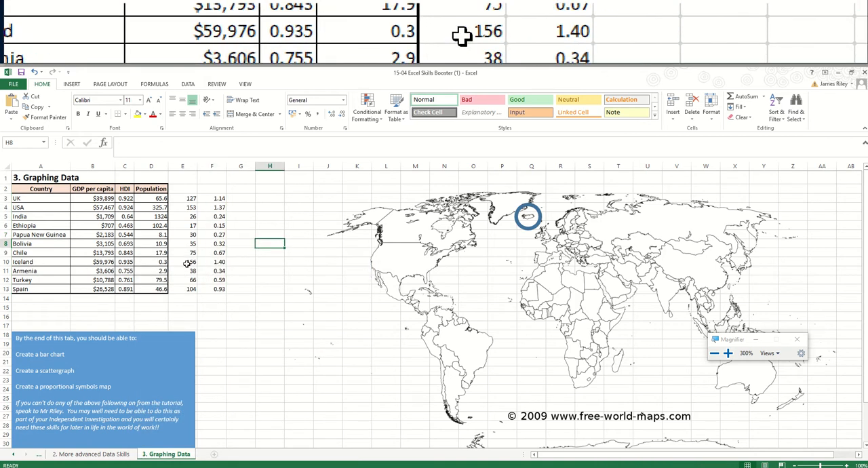
left_click(221, 262)
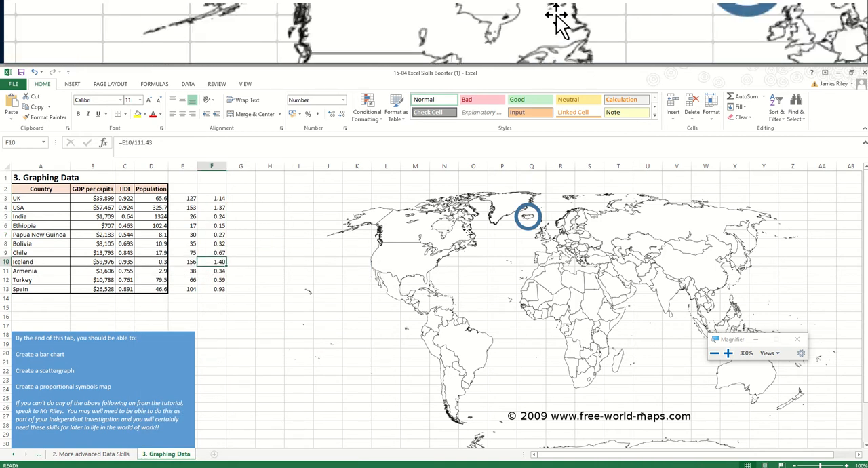
- Copy the Iceland circle, place the duplicate over the USA, and set its height and width to 1.37 cm
left_click(519, 223)
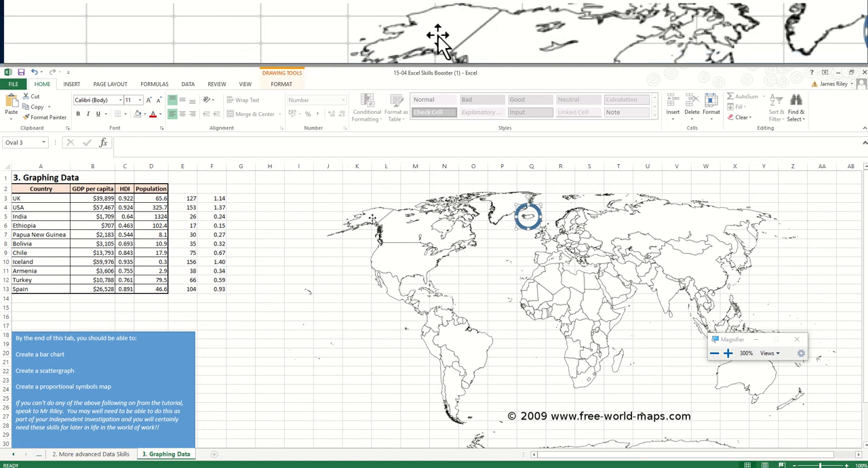
key("ctrl+c")
key("ctrl+v")
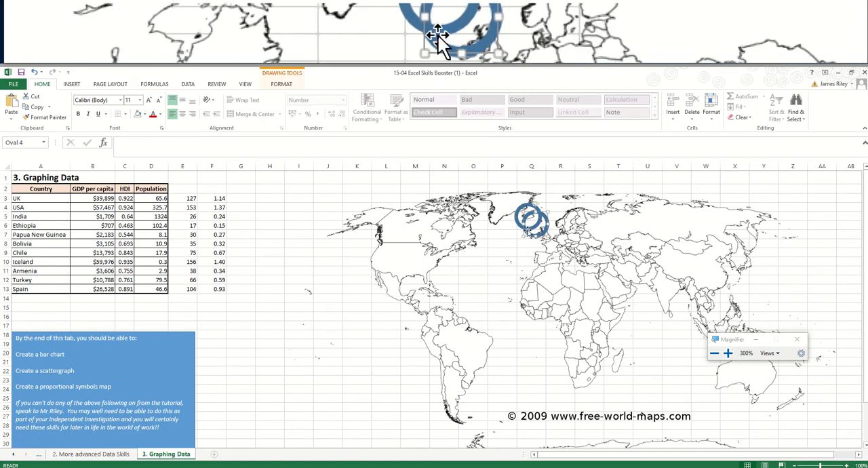
left_click_drag(527, 231, 396, 263)
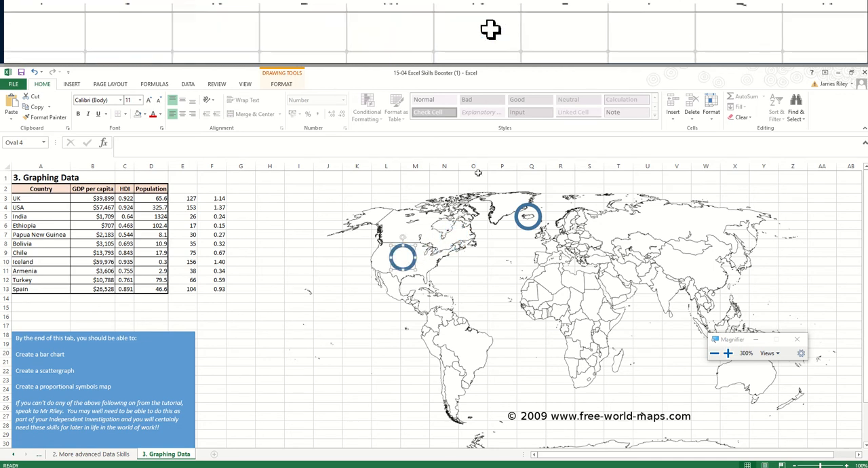
left_click(281, 84)
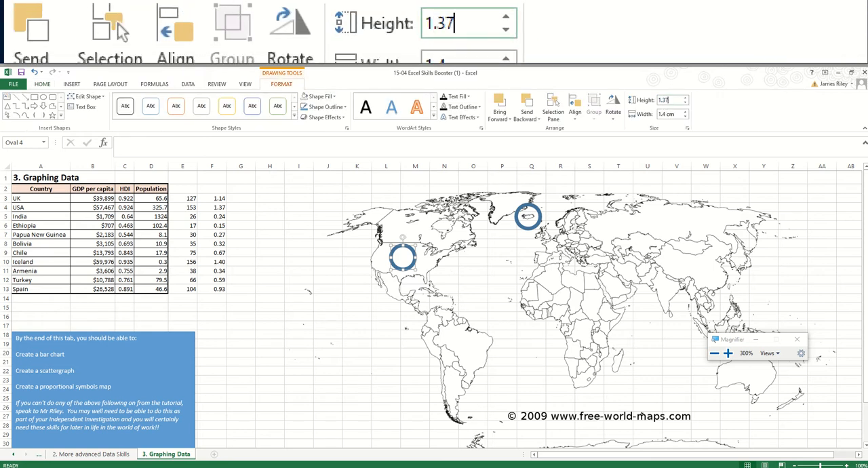
left_click(673, 114)
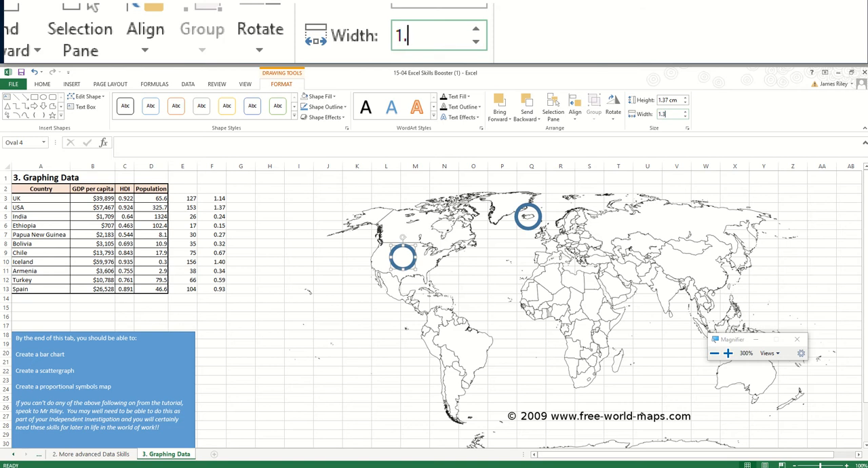
left_click(668, 100)
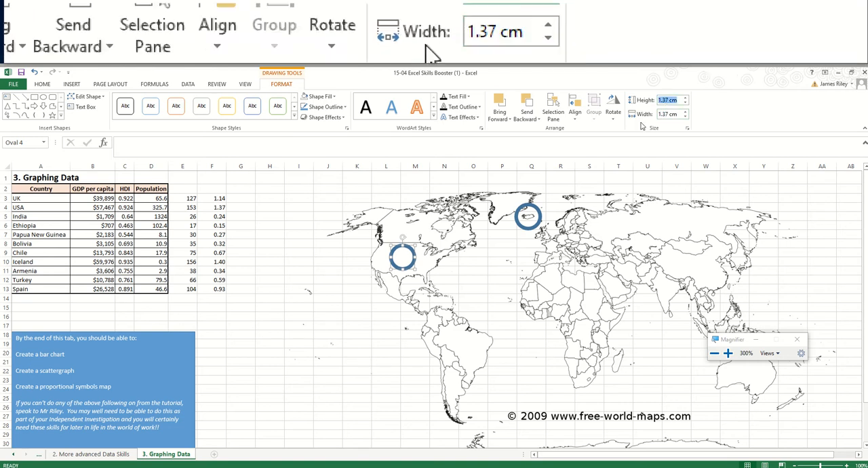
- Paste another circle, place it over the UK, and set its height and width to 1.14 cm
left_click(538, 220)
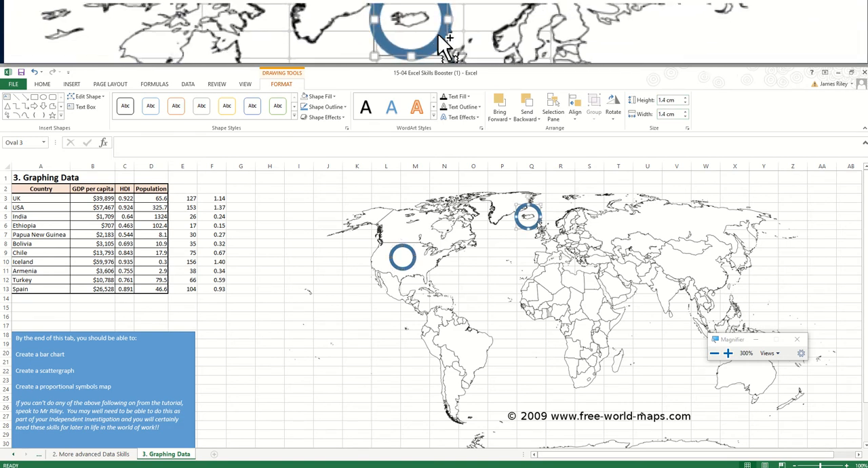
key("ctrl+v")
left_click_drag(544, 236, 552, 245)
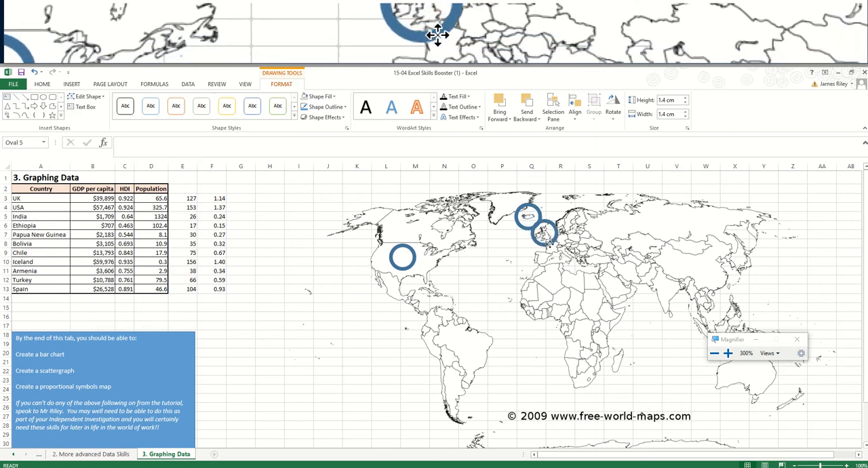
left_click(667, 101)
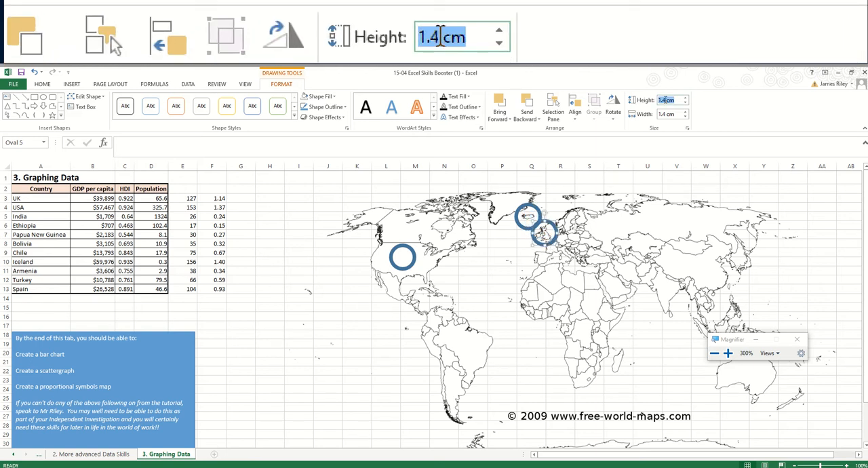
type("1.14")
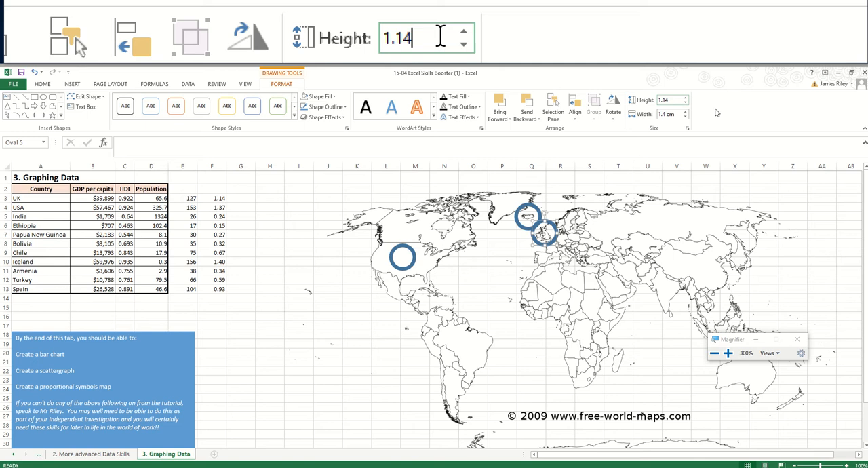
left_click(663, 114)
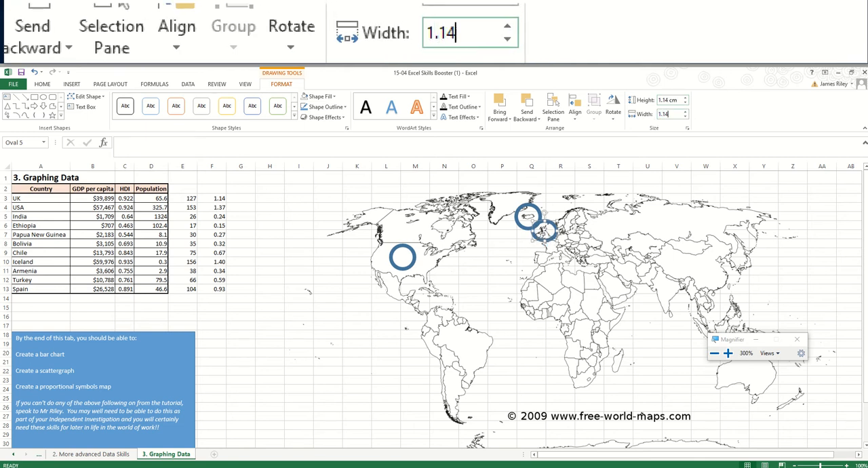
type("1.14")
key("Return")
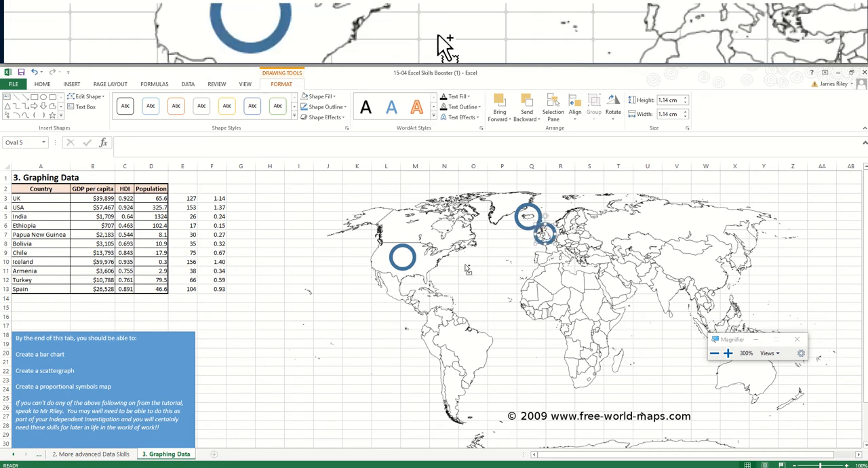
- Paste another circle, place it over India, and set its height and width to 0.24 cm
key("ctrl+v")
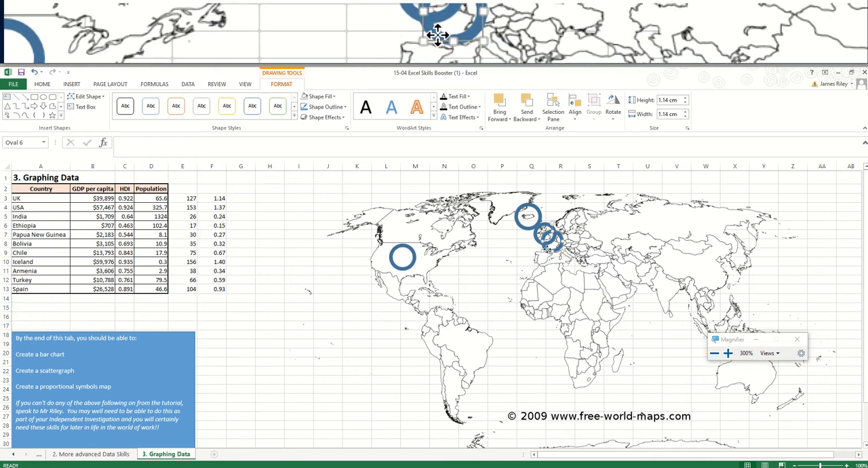
left_click_drag(549, 250, 663, 293)
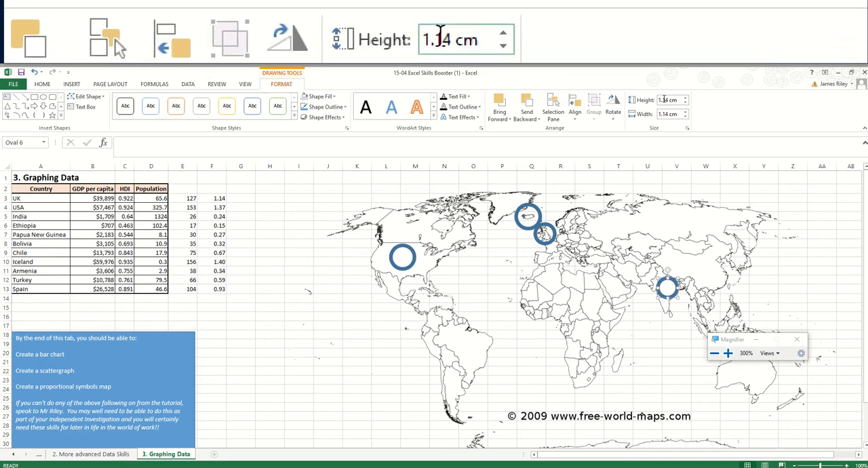
left_click(666, 100)
type("0.24")
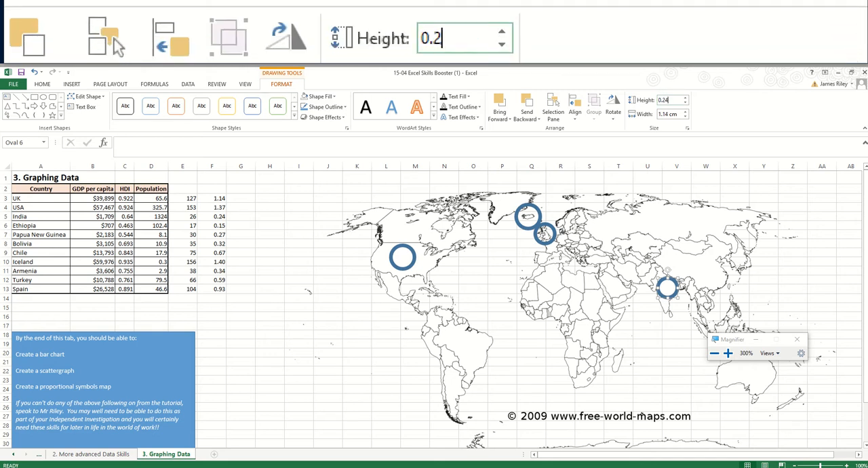
left_click(668, 113)
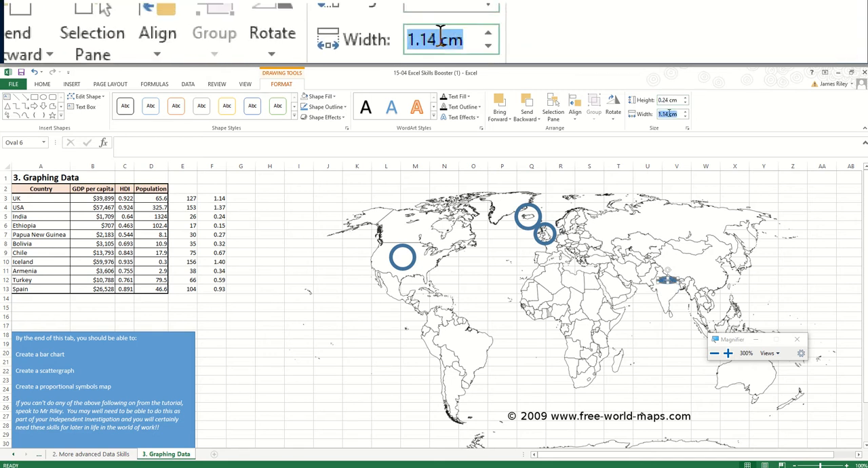
type("0.24")
key("Return")
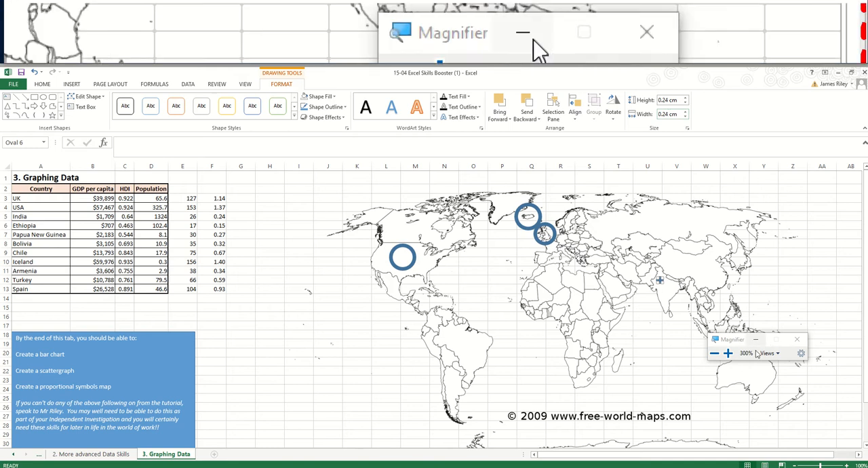
- Nudge the India circle so it sits over central India on the map, and deselect it
key("Right")
key("Right")
key("Right")
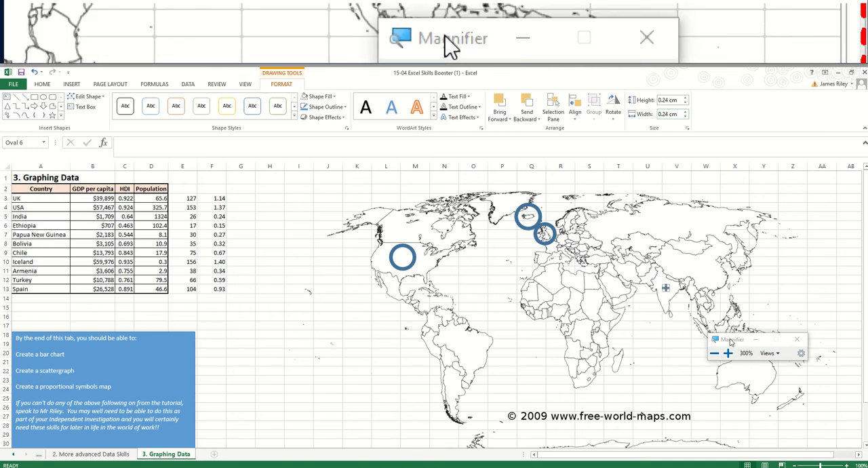
key("Left")
left_click(254, 309)
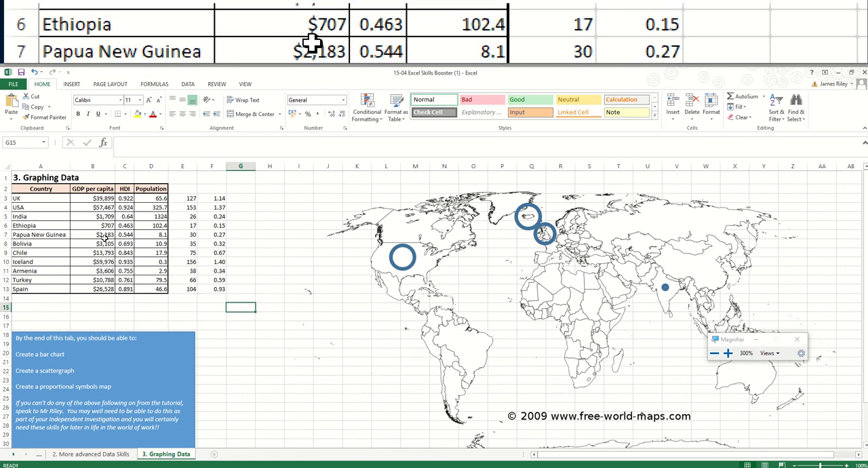
- Enter the legend reference values 60,000, 40,000 and 20,000 in cells B14 to B16 below the GDP per capita data
left_click(95, 297)
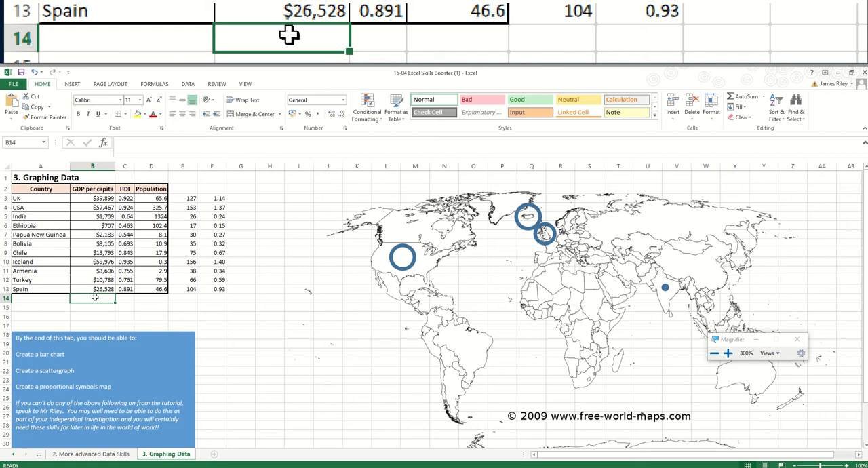
type("60,000")
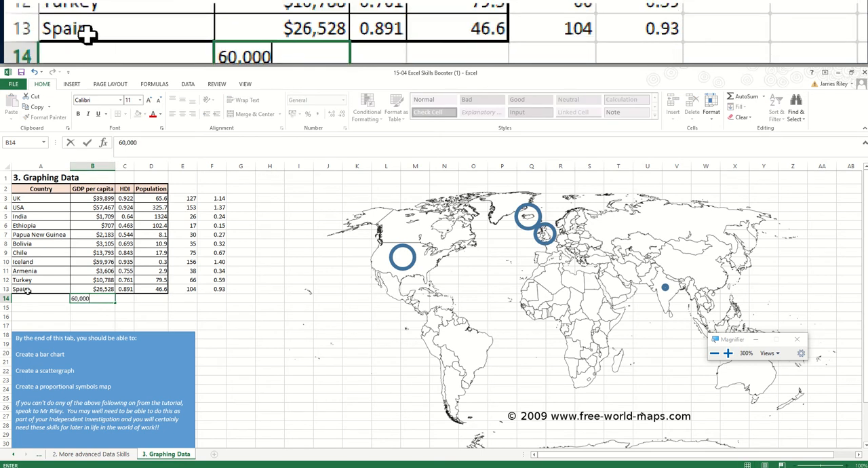
left_click(87, 307)
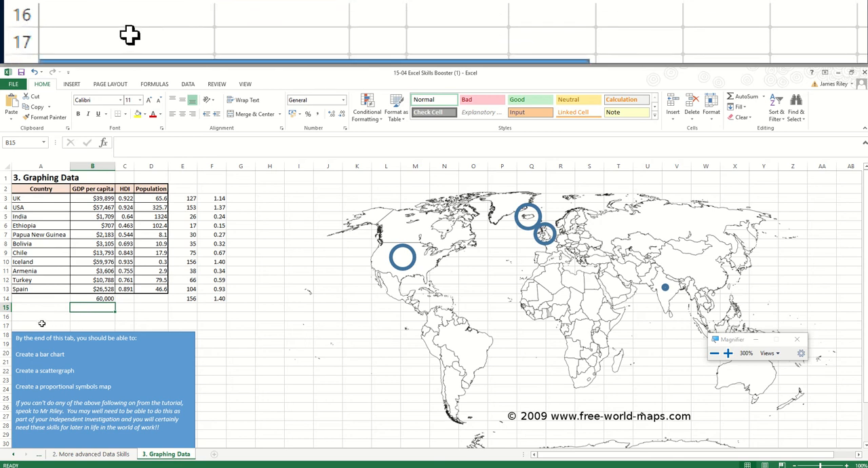
type("40")
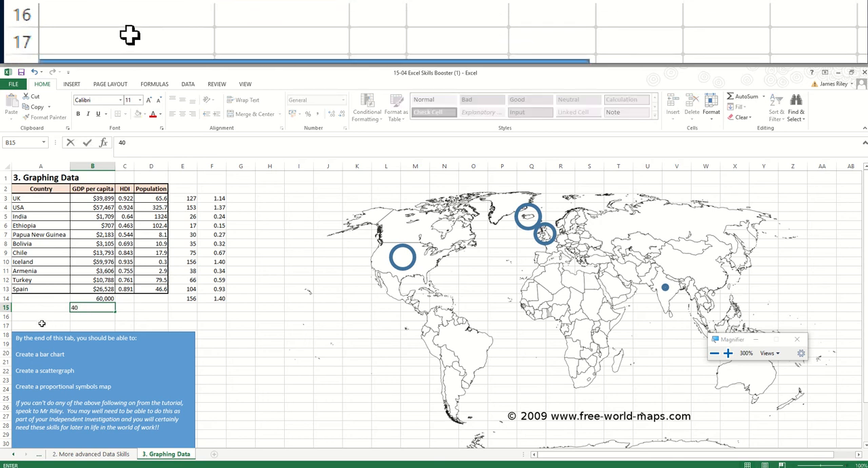
type(",000")
key("Return")
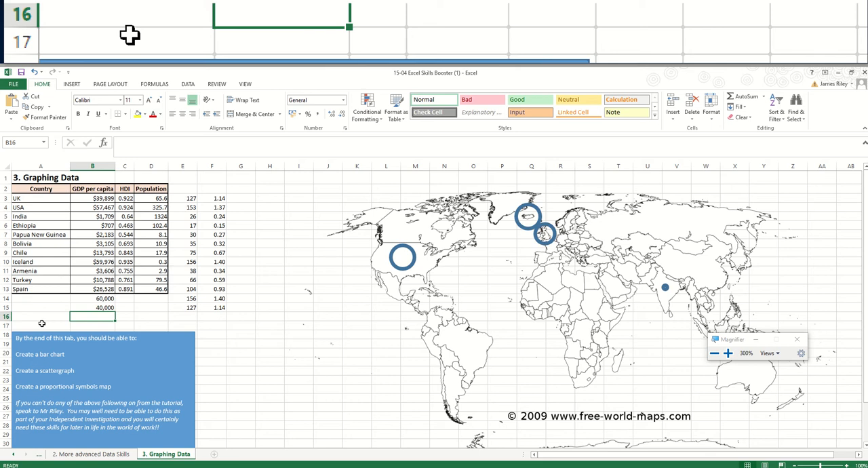
type("20")
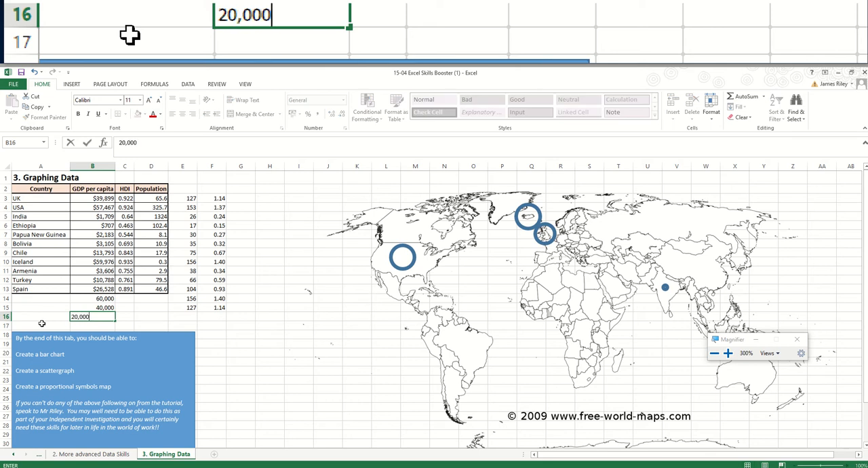
key("Return")
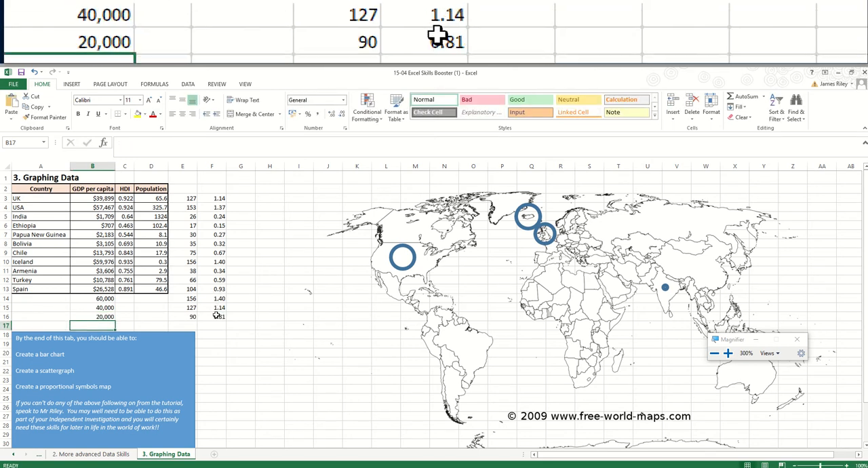
- Paste a copy of the USA circle, place it southwest of South America near row 27, and set its height and width to 0.81 cm
left_click(402, 271)
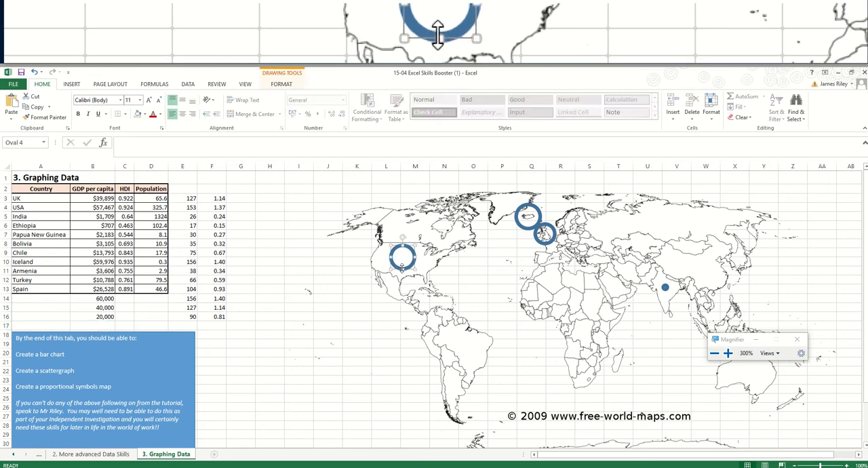
key("ctrl+v")
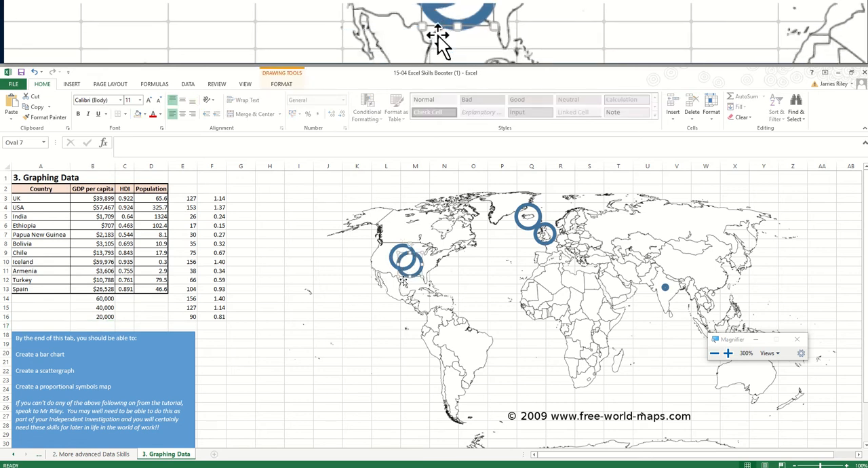
left_click_drag(412, 278, 341, 426)
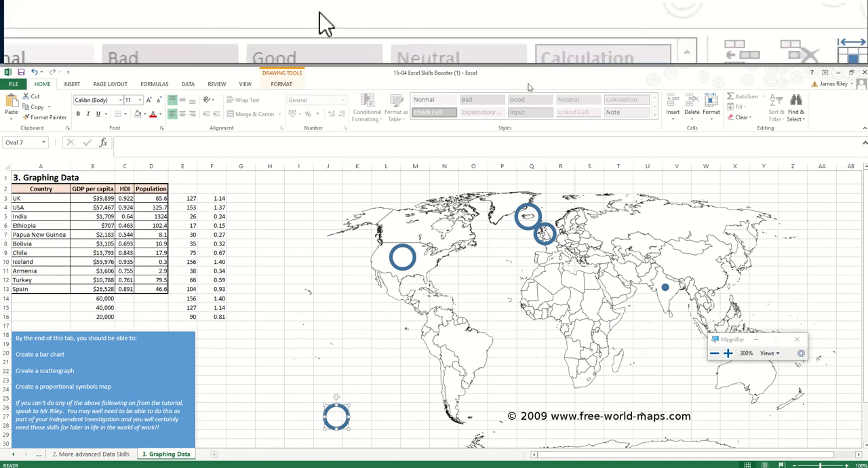
left_click(289, 84)
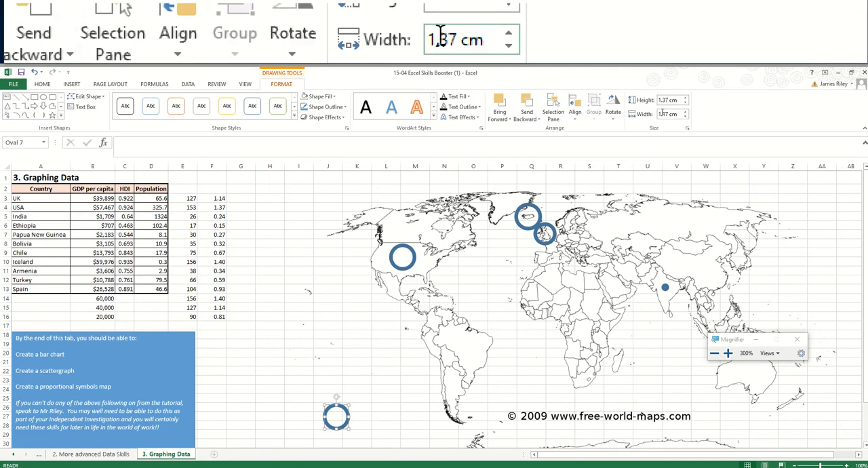
left_click(669, 100)
type("0.81")
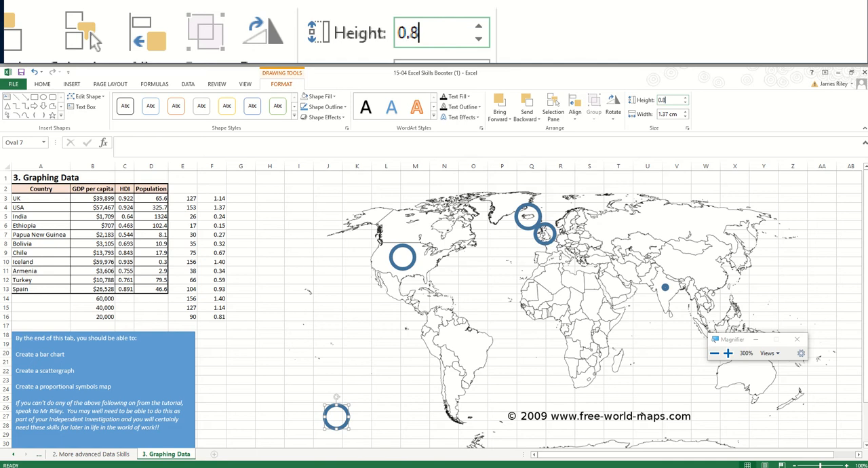
left_click(674, 114)
type("0.81")
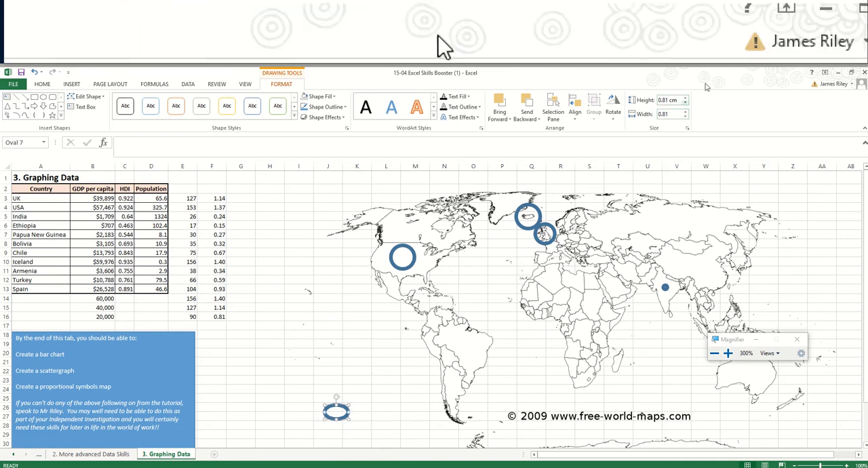
left_click(668, 100)
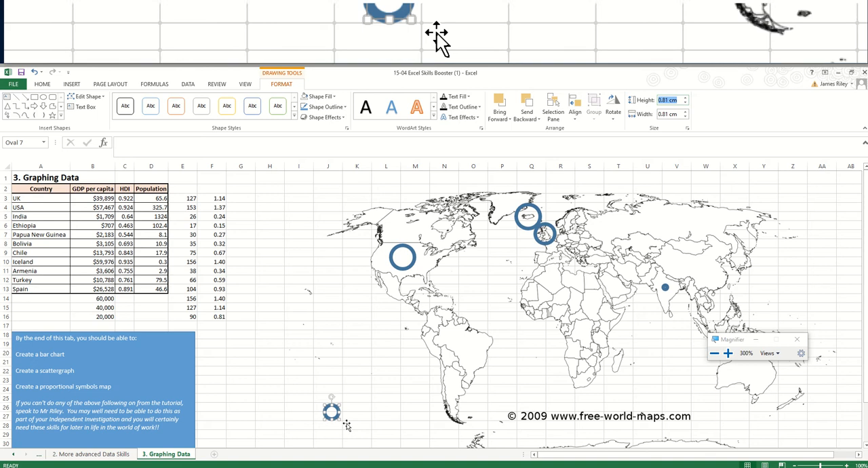
- Duplicate the 0.81 cm legend circle directly above itself and set the copy's height and width to 1.14 cm
left_click(337, 418)
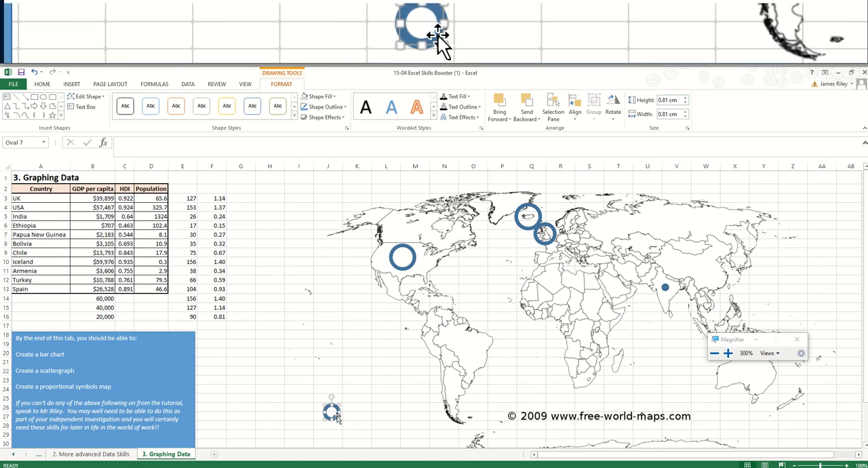
left_click_drag(338, 419, 334, 391)
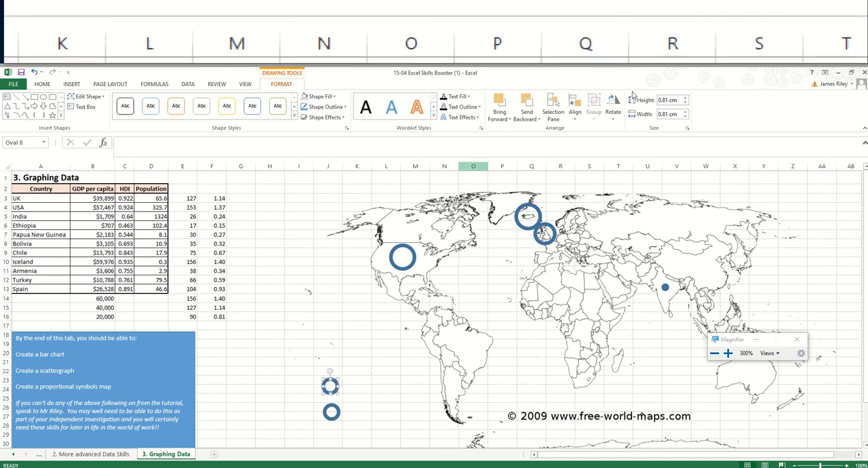
left_click_drag(659, 101, 668, 101)
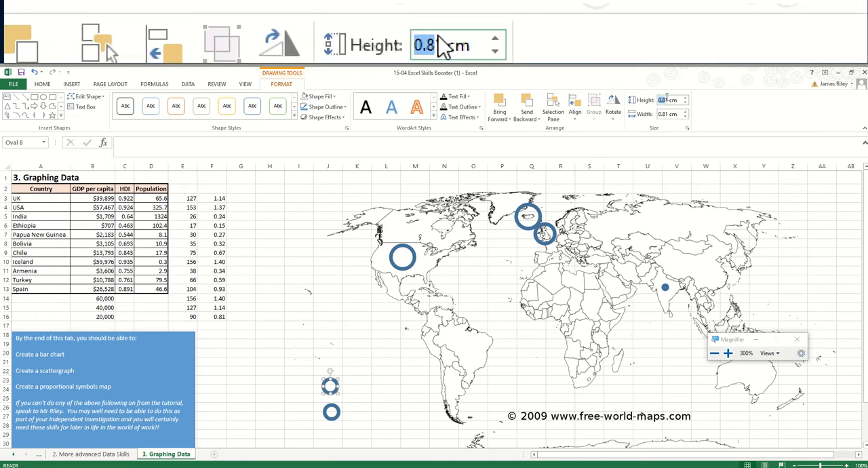
type("1.14")
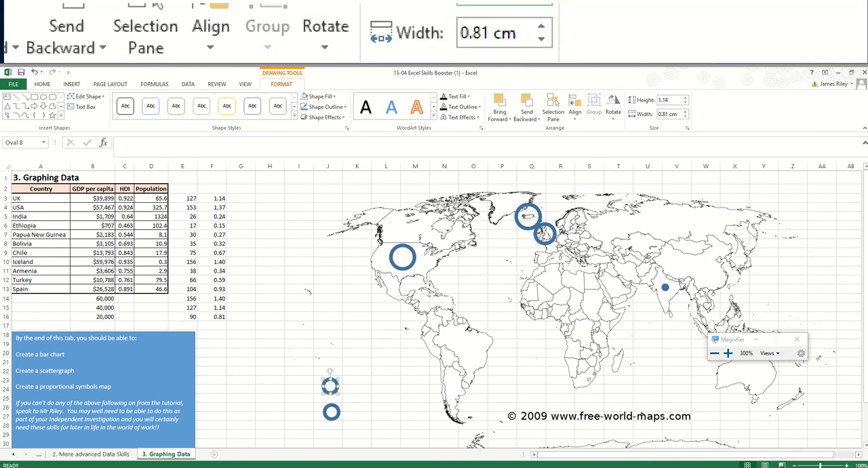
key("Tab")
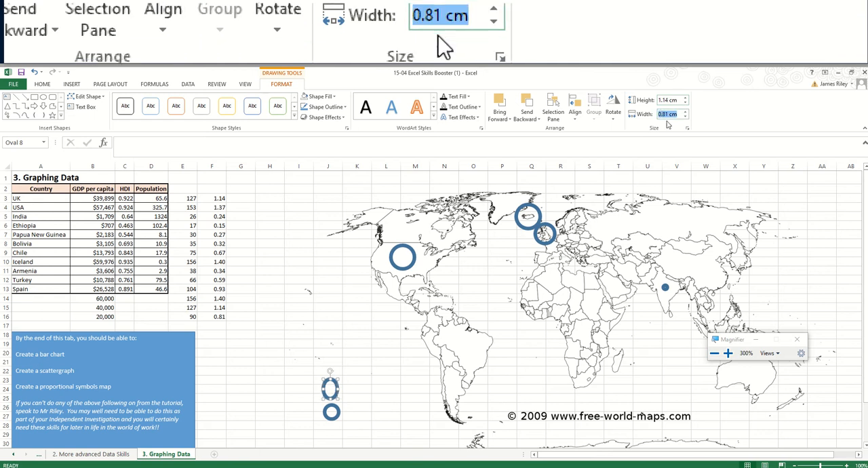
type("1.14")
key("Return")
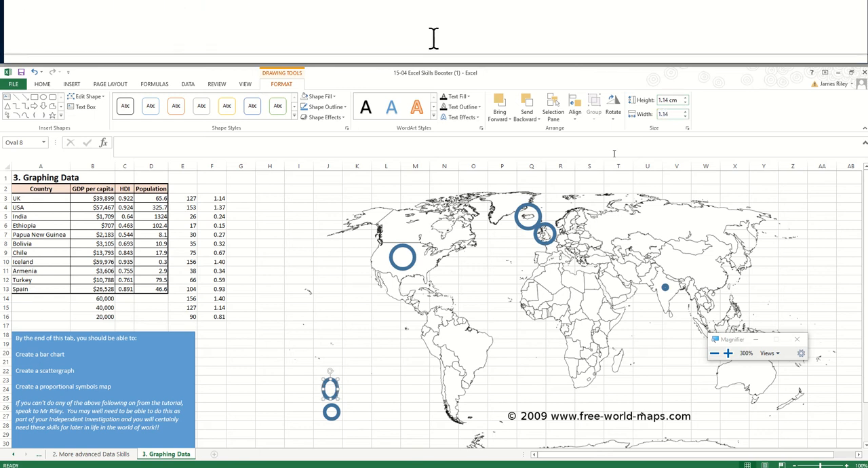
left_click(351, 367)
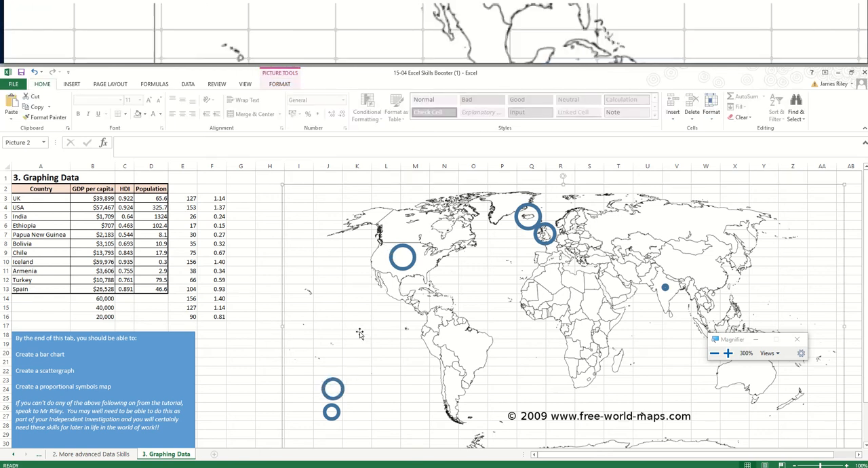
- Duplicate the 1.14 cm legend circle directly above itself and set the copy's height and width to 1.4 cm
left_click(343, 388)
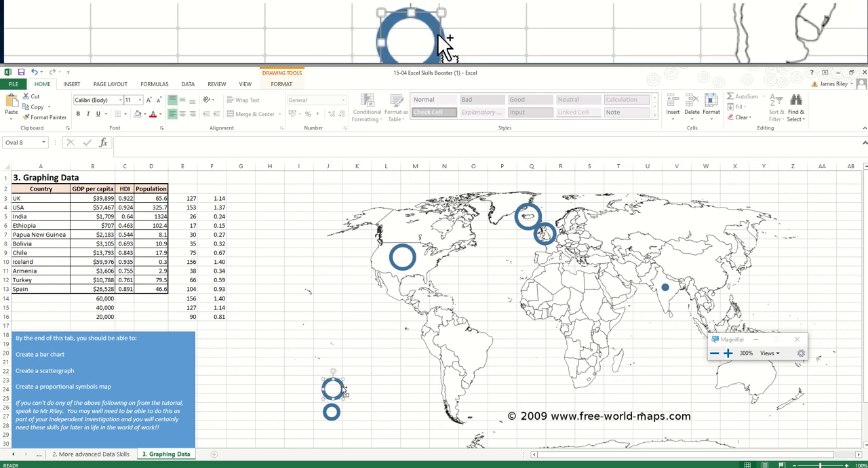
left_click_drag(344, 391, 339, 363)
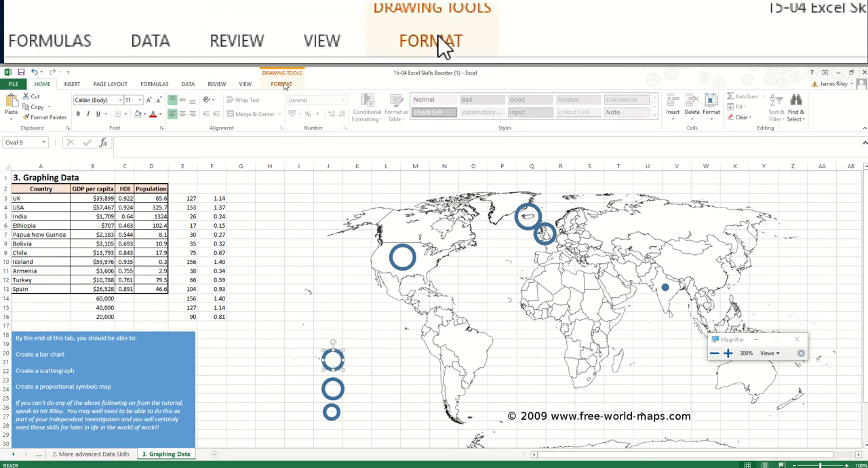
left_click(285, 84)
left_click(671, 100)
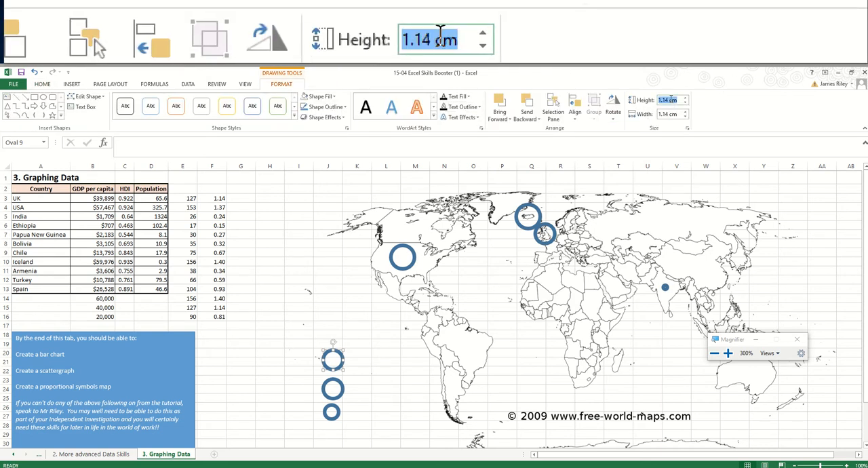
type("1.4")
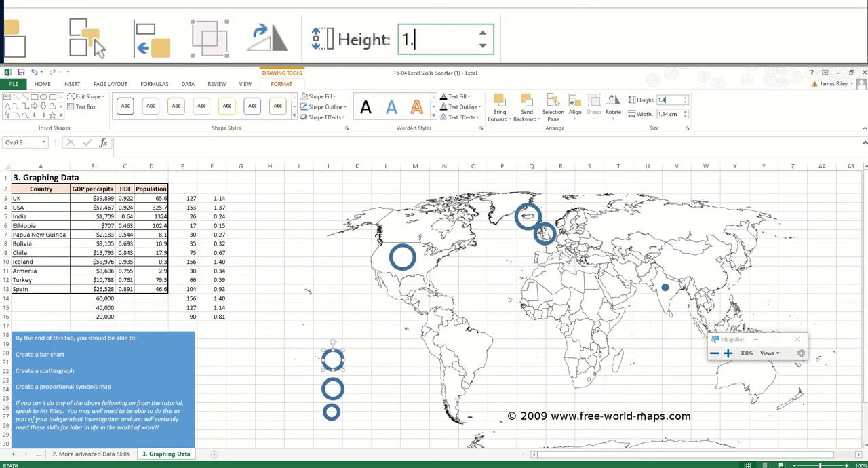
left_click(670, 113)
type("1.4")
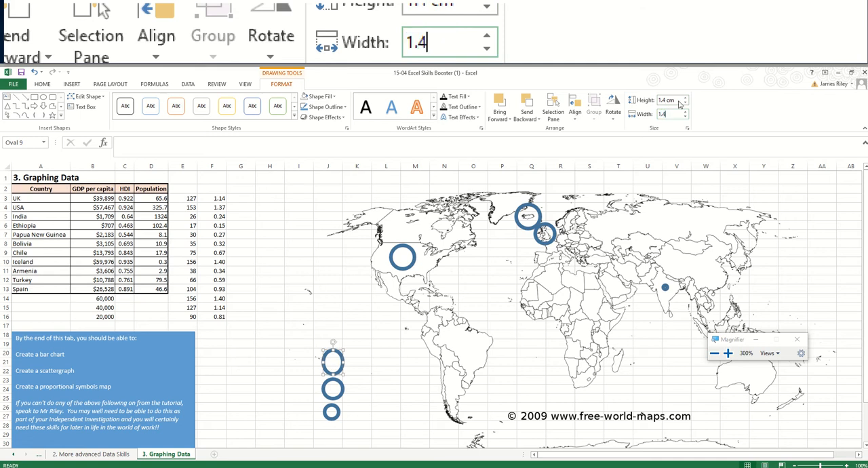
left_click(677, 100)
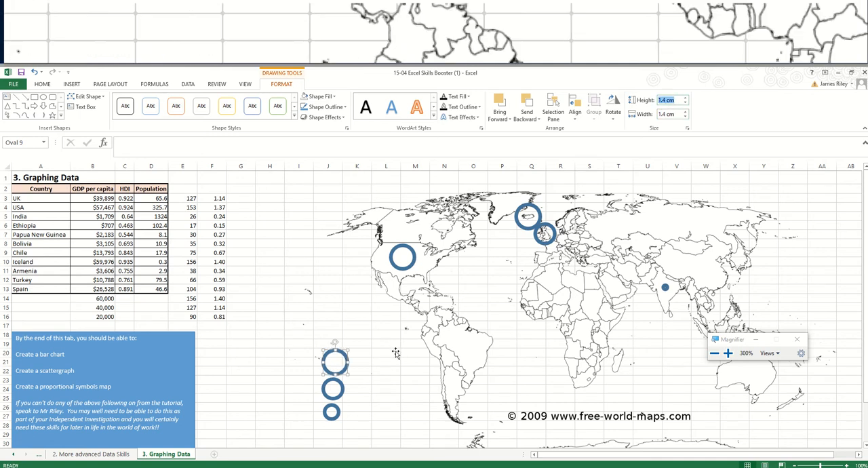
left_click(359, 374)
- Shift the largest legend circle slightly so it lines up above the two smaller ones
left_click(341, 371)
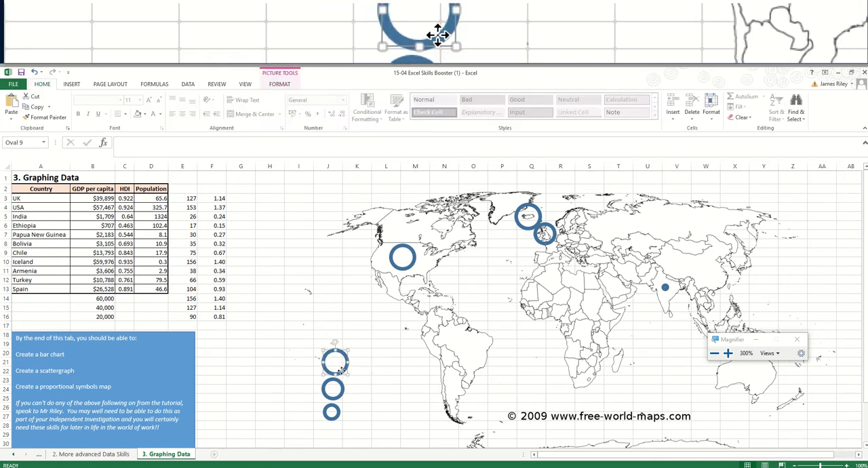
left_click_drag(339, 371, 341, 370)
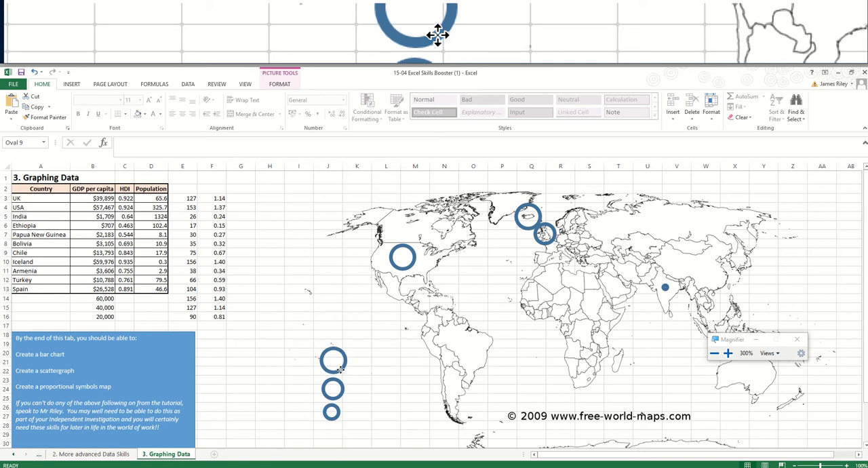
left_click(359, 335)
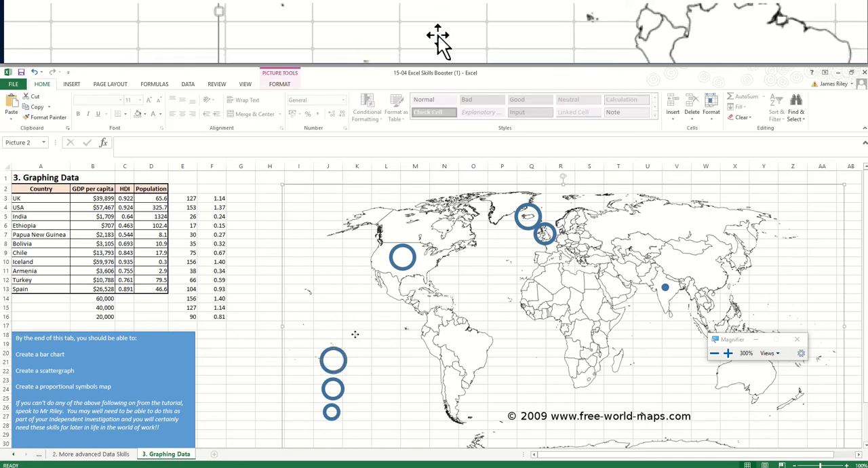
- Enter the heading "Legend" in cell K18 above the legend circles and go to K21 beside the largest circle
left_click(246, 335)
key("Right")
key("Right")
key("Right")
key("Right")
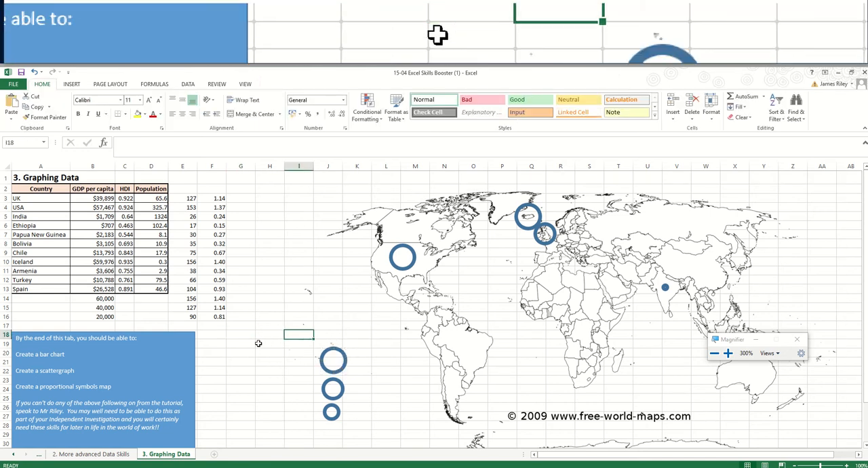
type("Legend")
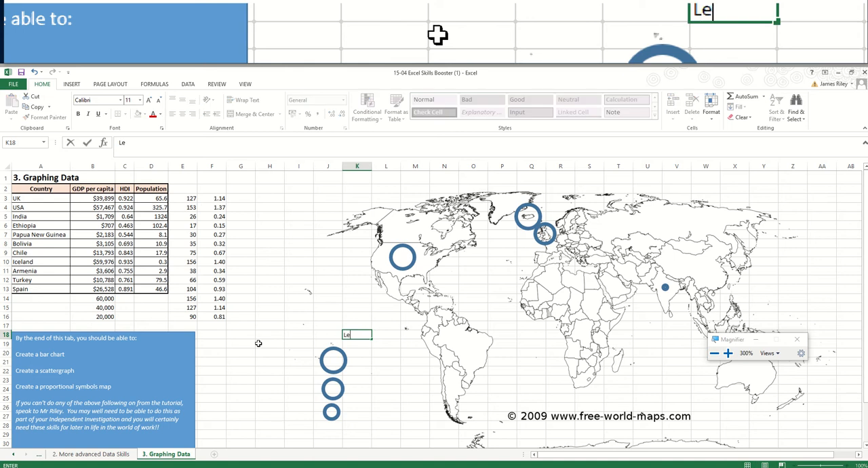
key("Return")
key("Return")
key("Return")
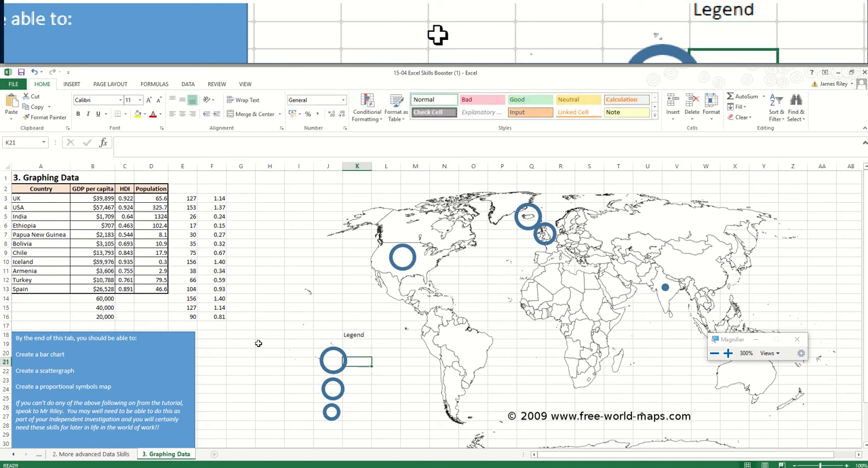
left_click(329, 166)
left_click_drag(341, 166, 343, 167)
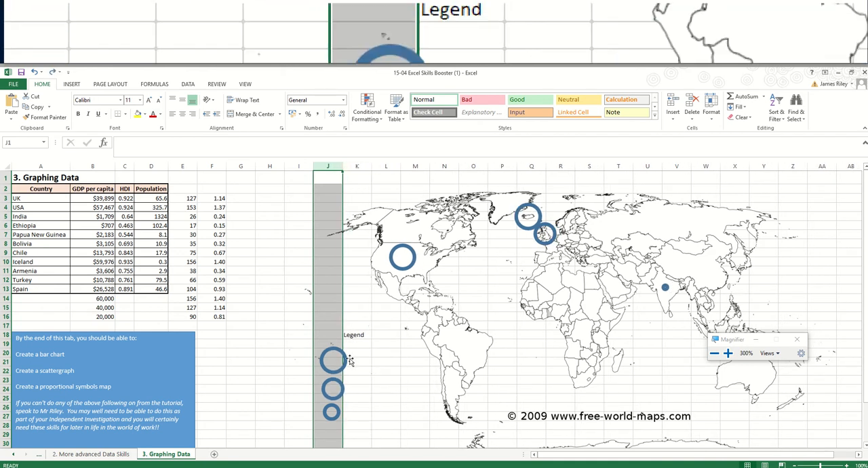
- Move the "Legend" heading from cell K18 one cell across to L18
left_click(264, 336)
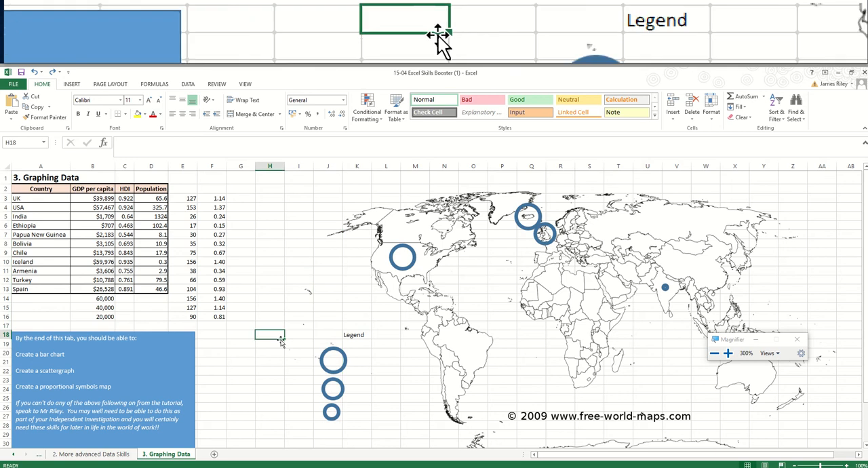
key("Right")
key("Right")
key("Right")
key("ctrl+x")
key("Right")
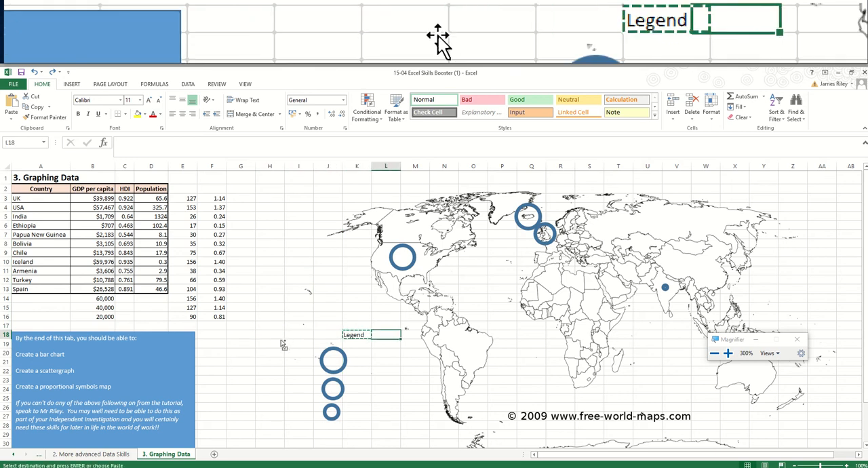
key("ctrl+v")
- Enter the label 60,000 in cell L21, level with the largest legend circle
key("Down")
key("Down")
key("Down")
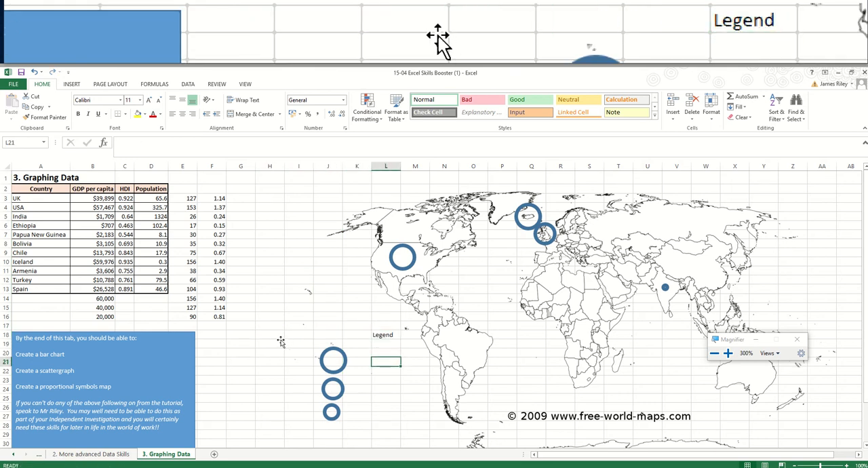
type("6")
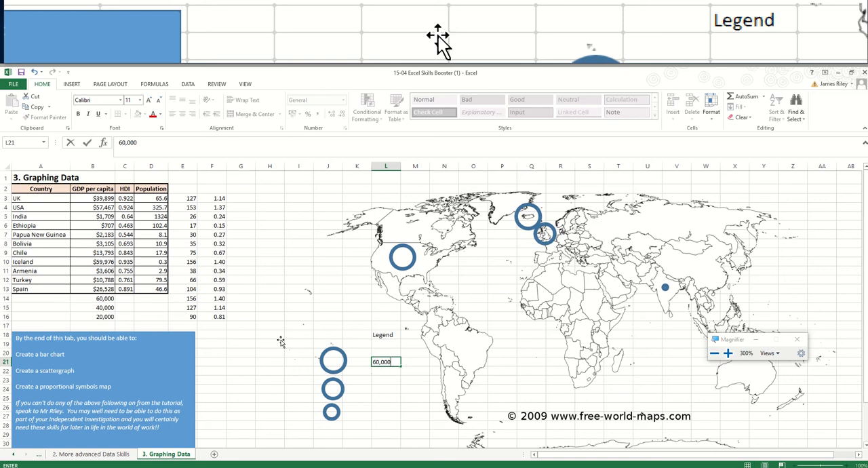
type("0,000")
key("Return")
- Enter the labels 40,000 in L24 and 20,000 in L26 for the two smaller legend circles
key("Down")
key("Down")
type("40,")
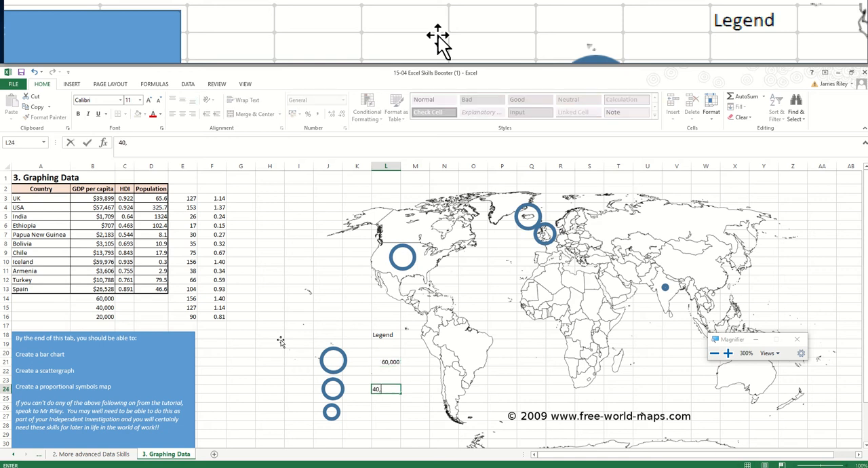
type("000")
key("Return")
key("Down")
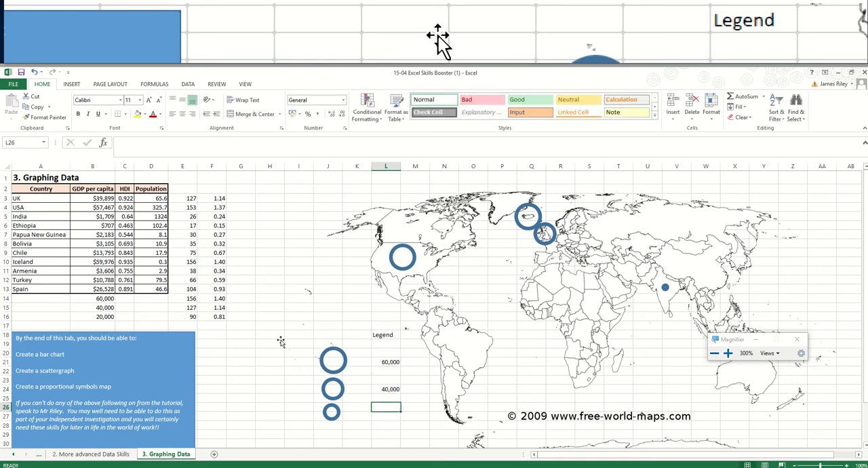
type("20")
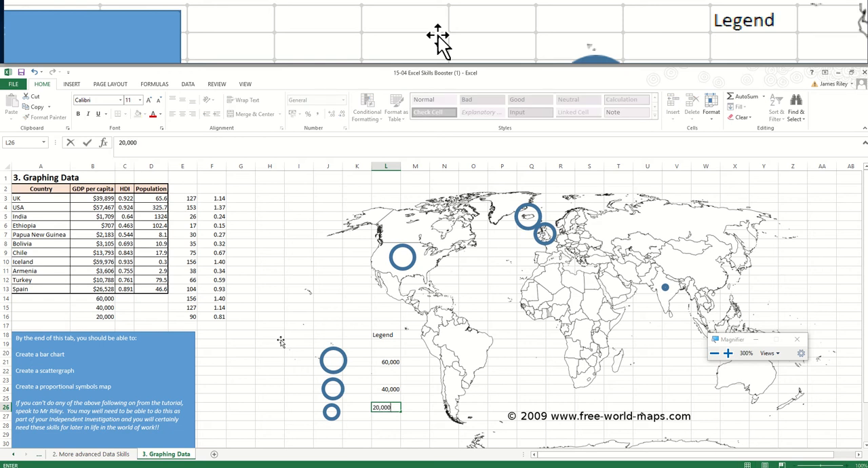
type(",000")
key("Return")
- Make the "Legend" heading in L18 bold and underlined
key("Up")
key("Up")
key("Up")
key("Up")
key("Up")
key("Up")
key("Up")
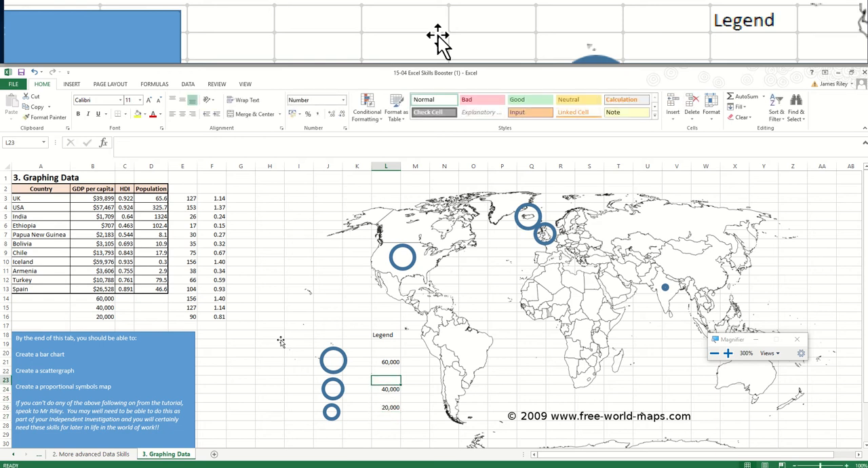
key("Up")
key("Up")
key("ctrl+b")
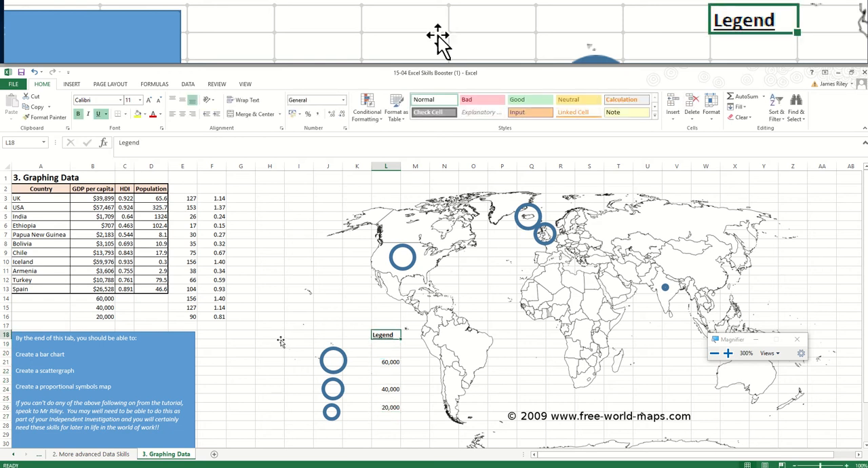
- Enter the unit caption "GDP per capita (US$)" in cell L28 below the legend values
key("Down")
key("Down")
key("Down")
key("Down")
key("Down")
key("Down")
key("Down")
key("Down")
key("Down")
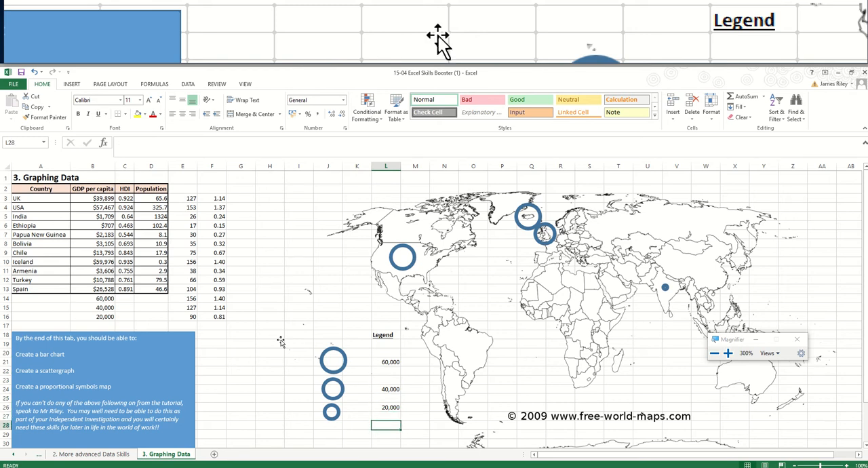
type("GDP per capita (US$")
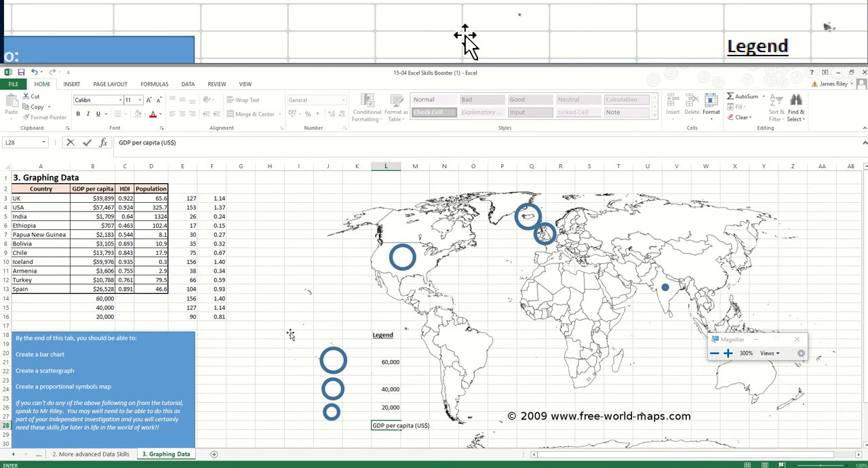
left_click(383, 363)
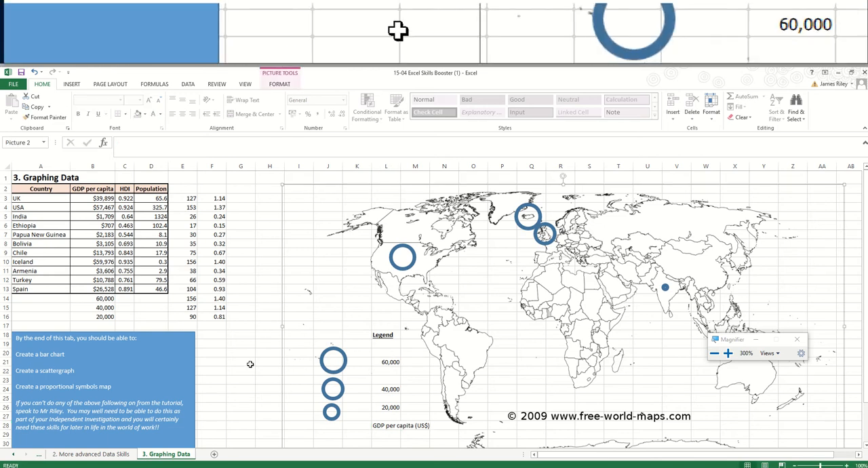
- Apply a thick box border around the legend range J18:M29
left_click(244, 361)
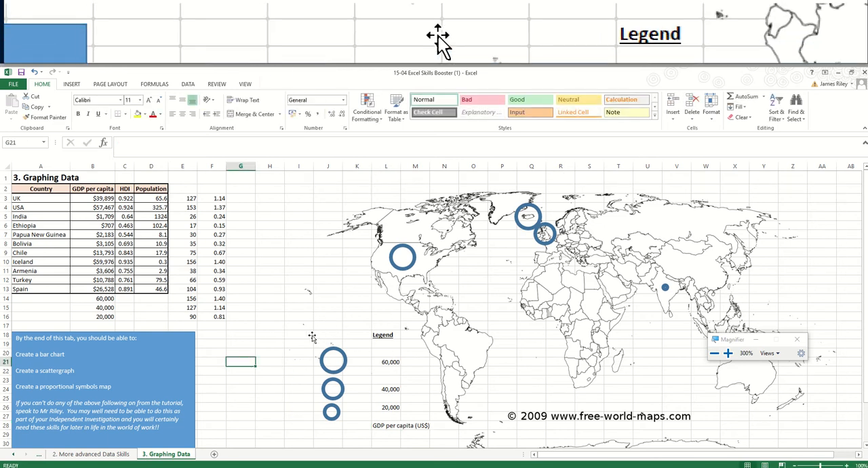
key("Right")
key("Right")
key("Right")
key("Right")
key("Left")
key("Up")
key("Up")
key("Up")
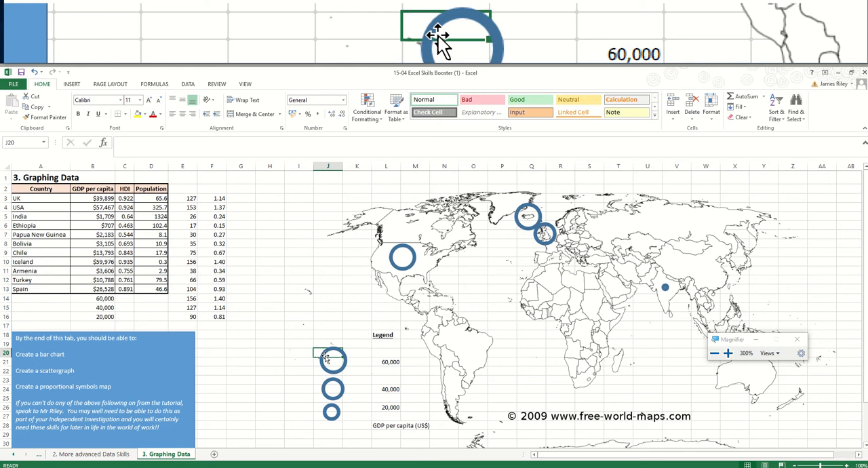
key("shift+Right")
key("shift+Right")
key("shift+Right")
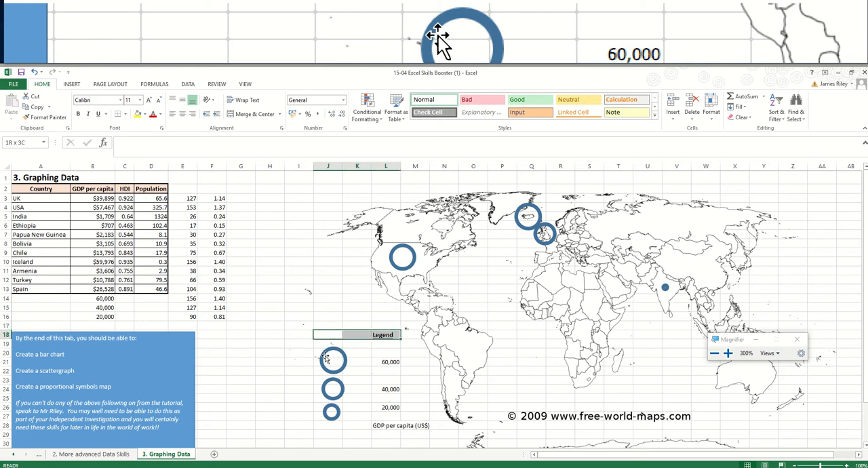
key("shift+Down")
key("shift+Down")
key("shift+Down")
key("shift+Down")
key("shift+Down")
key("shift+Down")
key("shift+Down")
key("shift+Down")
key("shift+Down")
key("shift+Down")
key("shift+Down")
key("shift+Down")
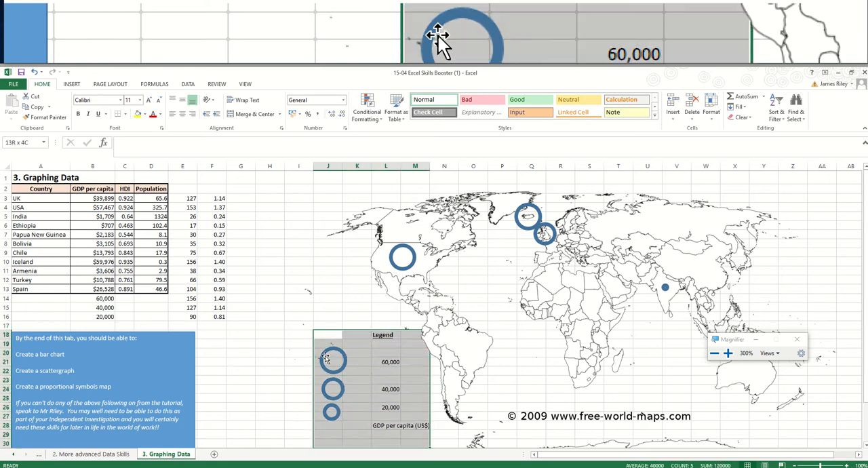
key("shift+Up")
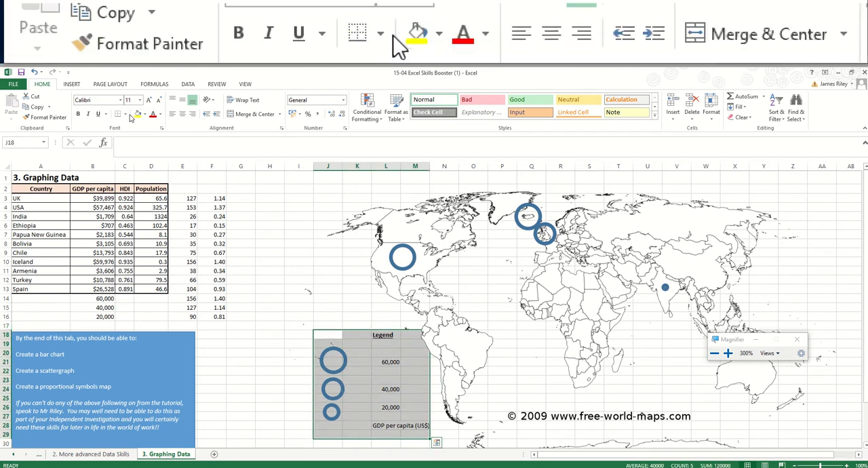
left_click(126, 115)
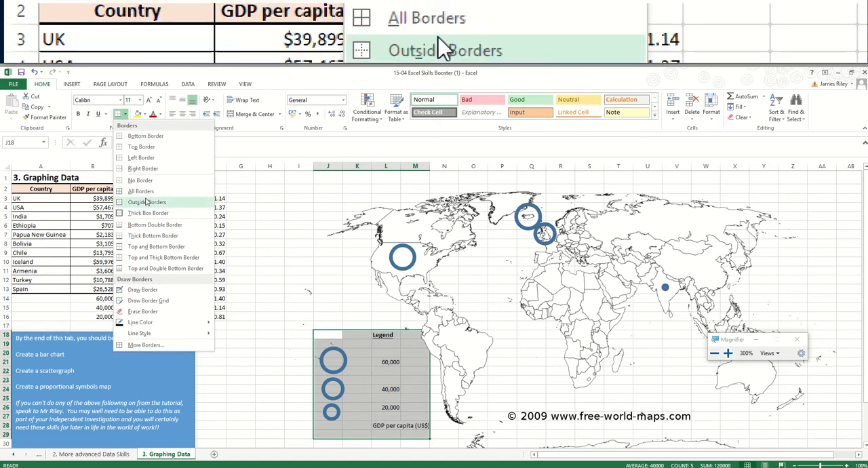
left_click(146, 215)
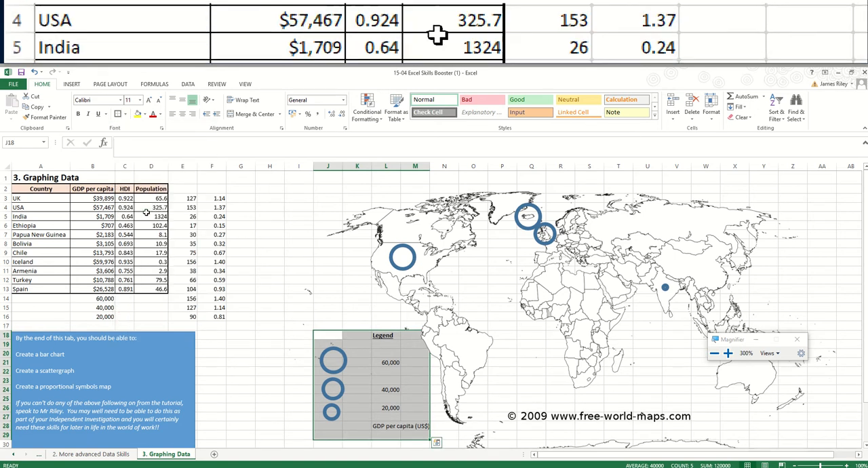
left_click(206, 299)
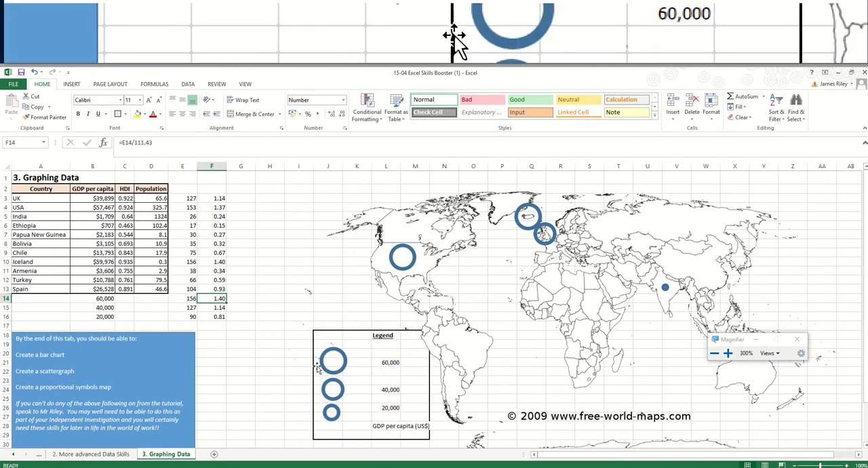
- Widen column M slightly so the unit caption fits inside the legend box
left_click(415, 166)
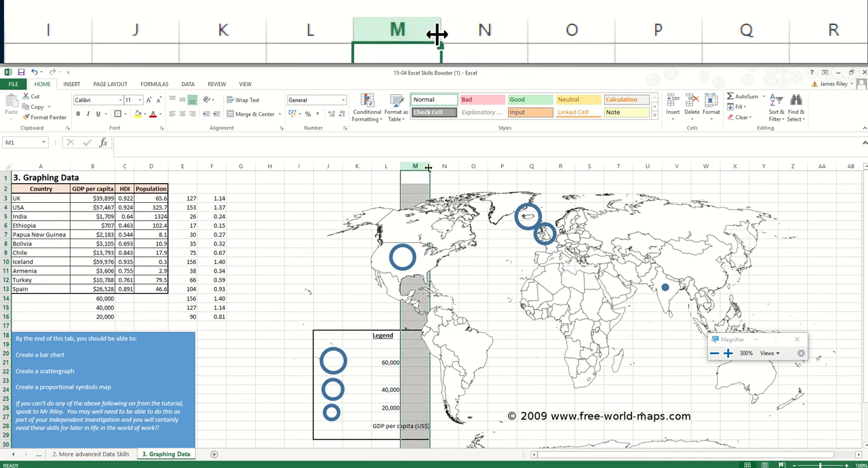
left_click_drag(428, 166, 432, 167)
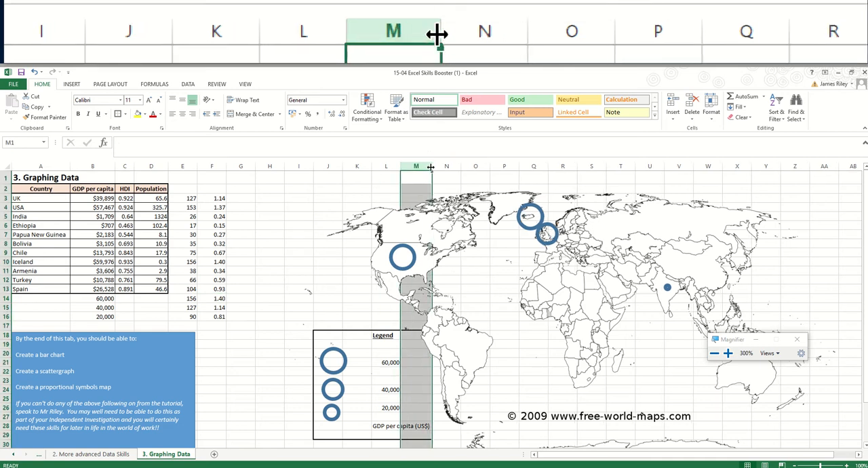
left_click(412, 340)
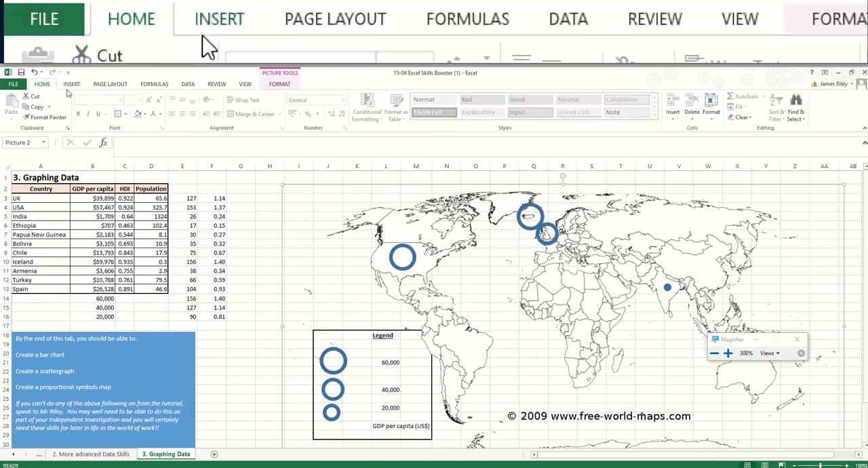
left_click(71, 86)
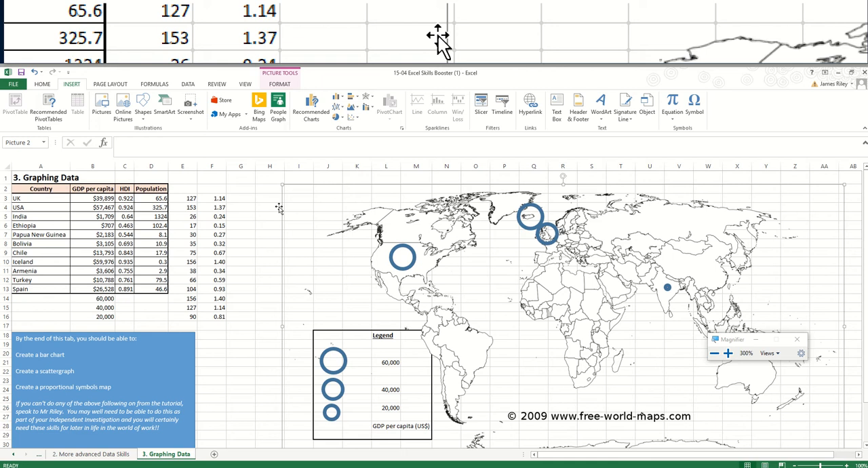
- Search the computer for Google Earth, launch Google Earth Pro and dismiss its start-up tips
left_click(2, 467)
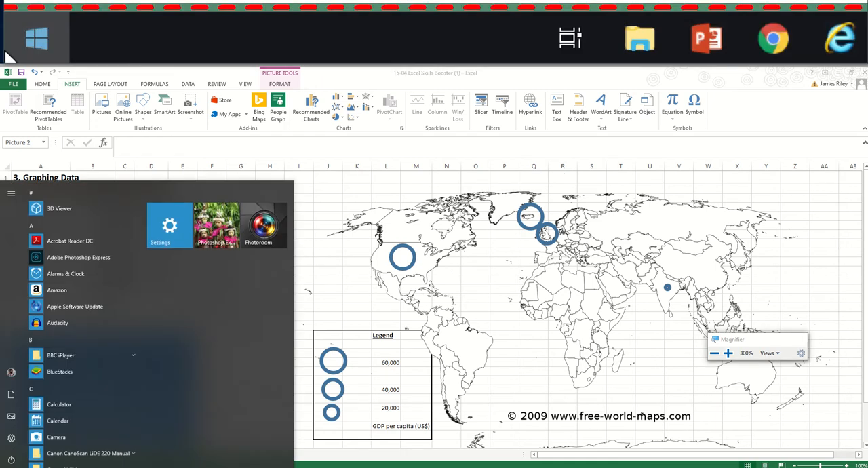
type("google")
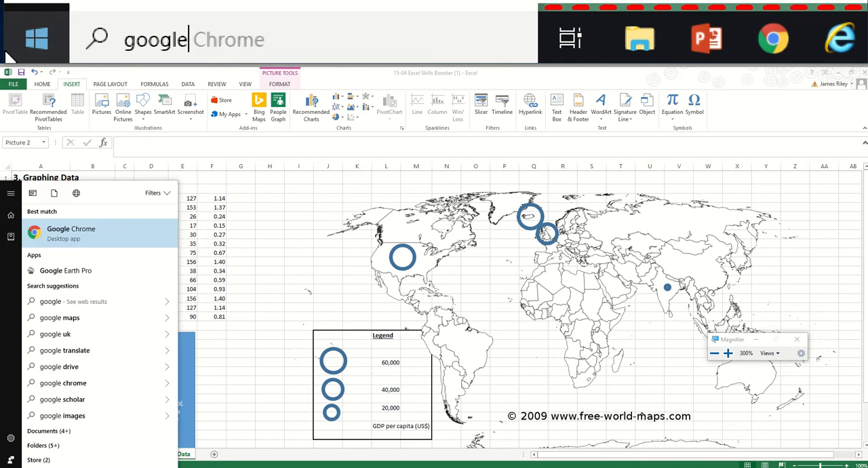
type(" earth")
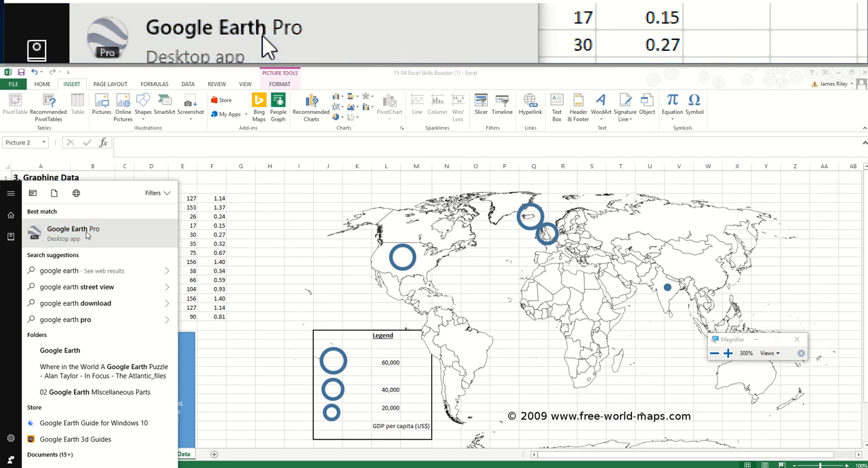
left_click(109, 243)
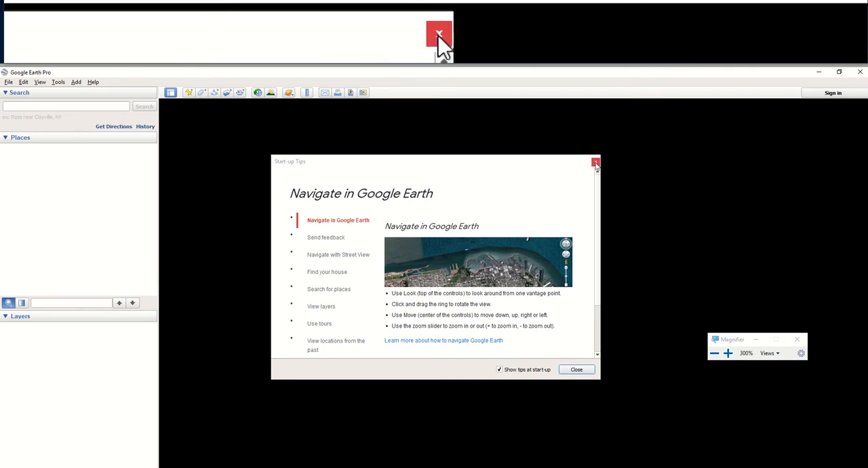
left_click(596, 161)
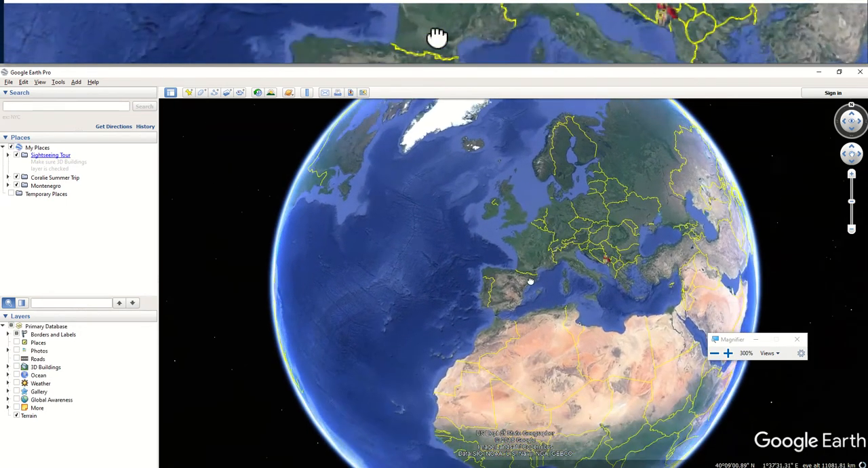
- Measure a straight line across the Sahara, from Morocco's southern border to Libya's southwestern corner, with the ruler in kilometers
left_click_drag(530, 281, 527, 259)
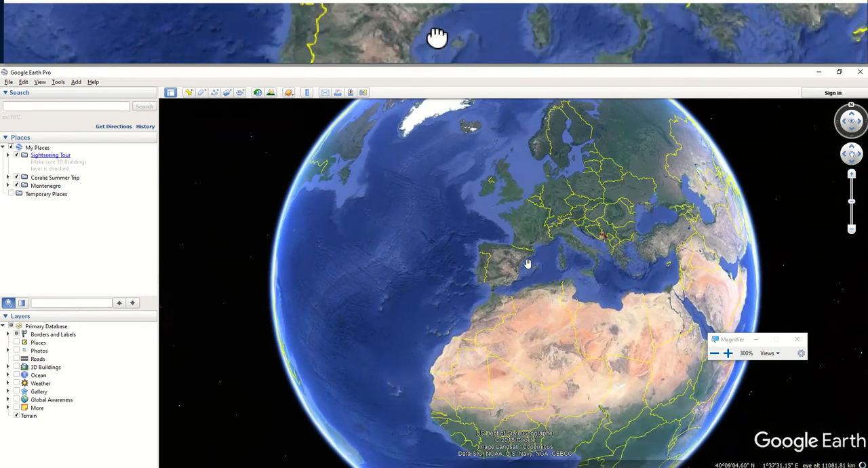
scroll(522, 311, "up", 1)
left_click_drag(525, 343, 517, 303)
scroll(516, 303, "up", 1)
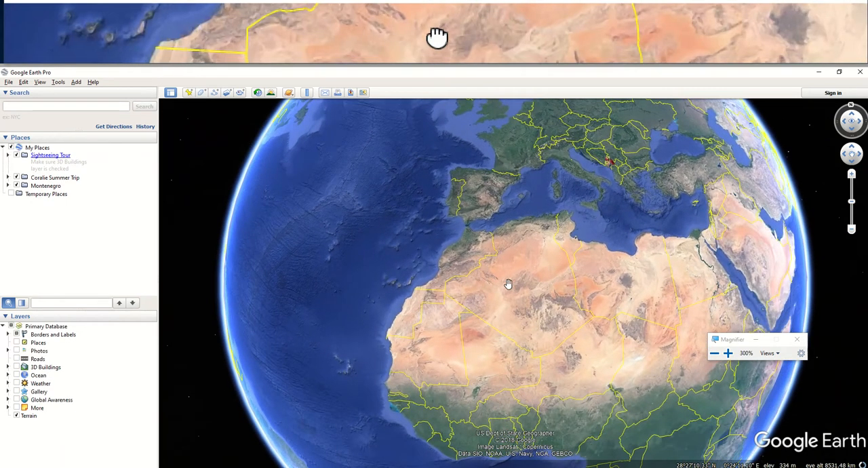
scroll(510, 285, "up", 1)
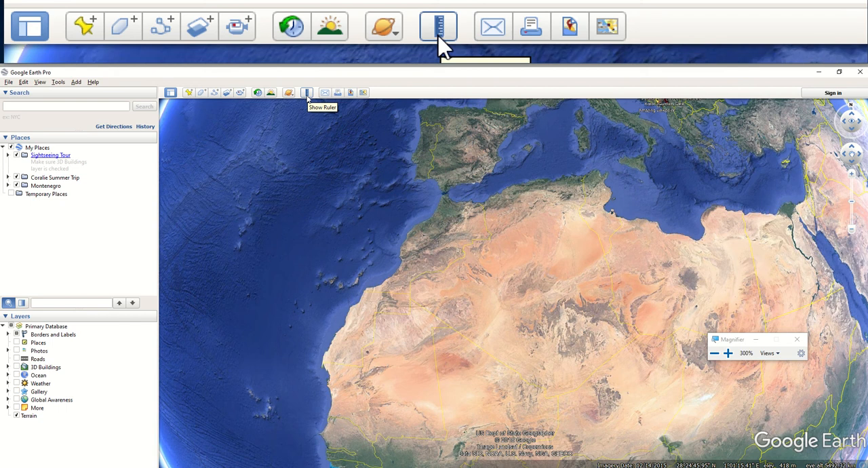
left_click(306, 94)
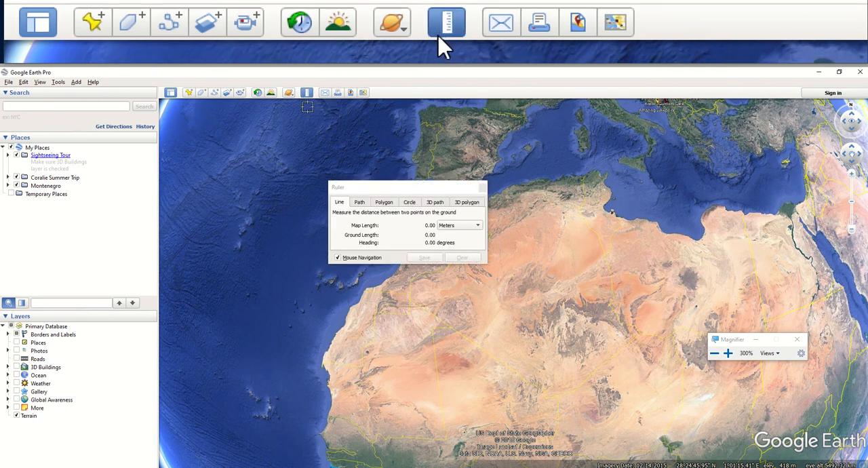
left_click_drag(403, 196, 317, 178)
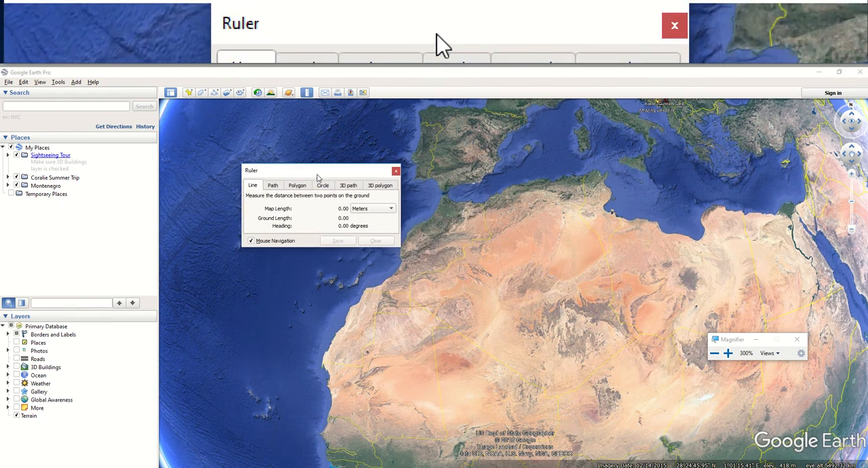
left_click(410, 282)
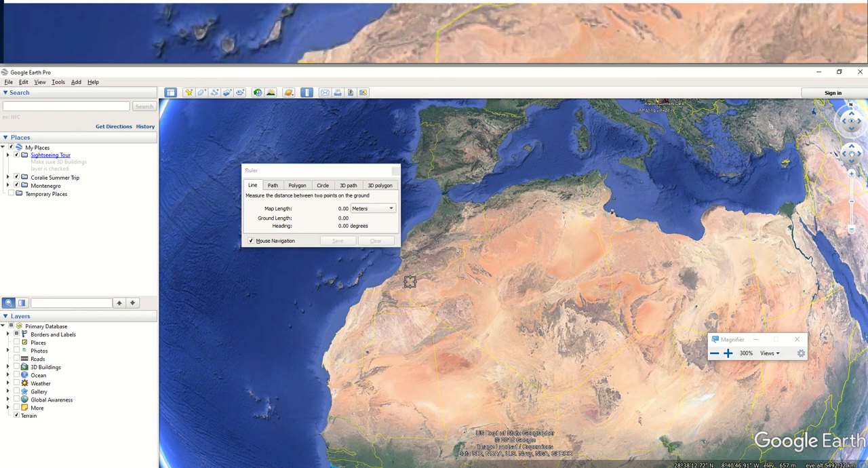
left_click(409, 282)
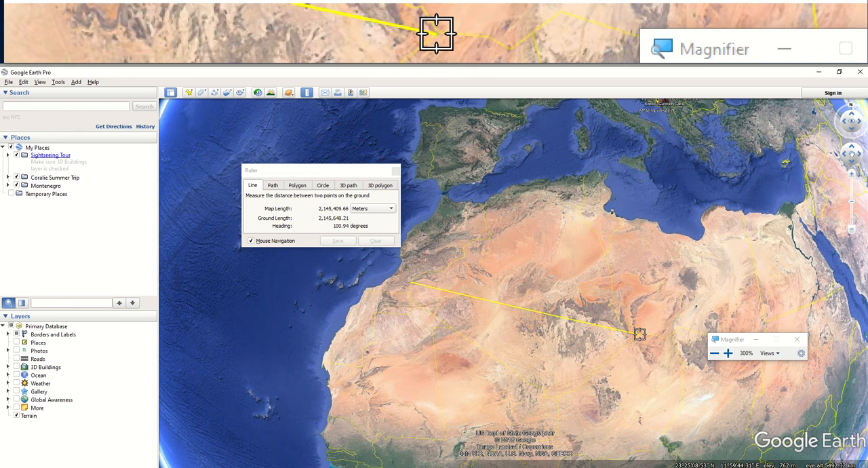
left_click(640, 334)
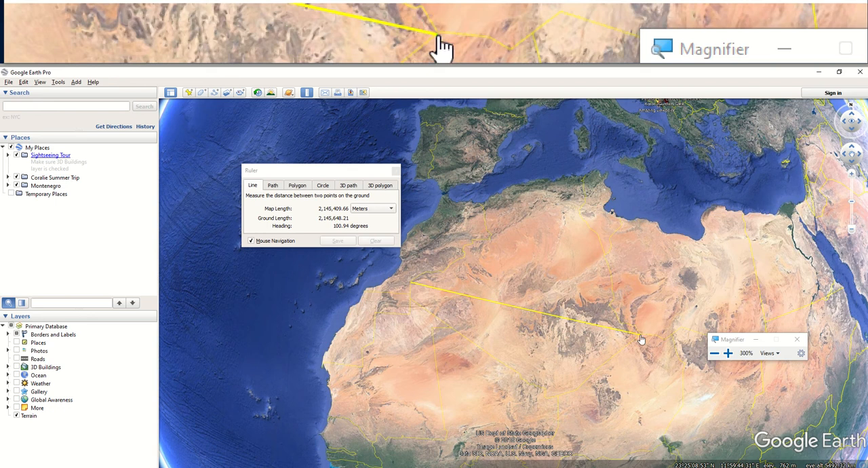
left_click(366, 209)
left_click(370, 219)
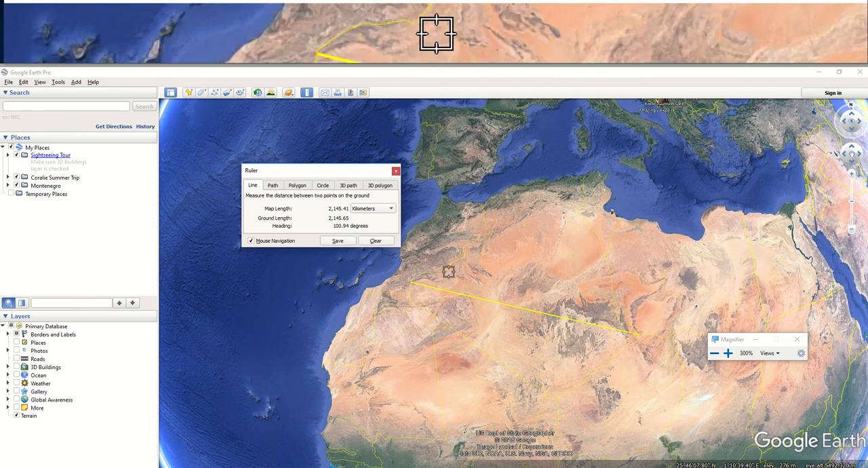
- Switch to Excel and try making a scale line by drawing it across North Africa and levelling it above the legend, about 2.01 cm long
key("alt+Tab")
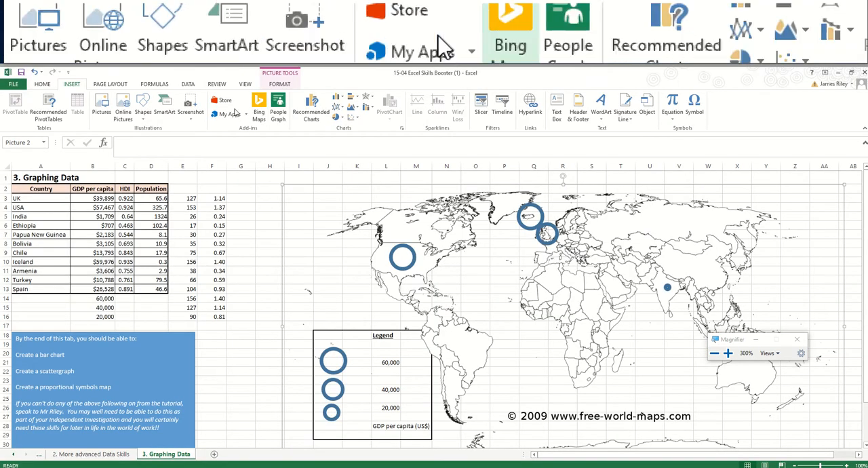
left_click(143, 112)
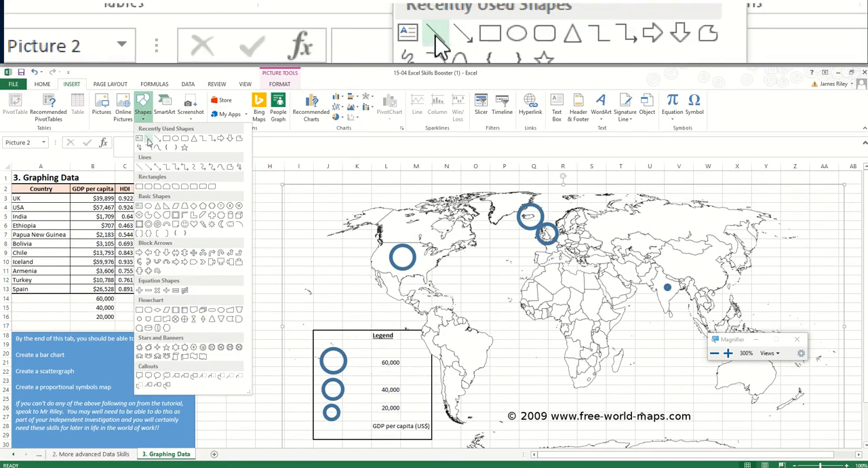
left_click(141, 138)
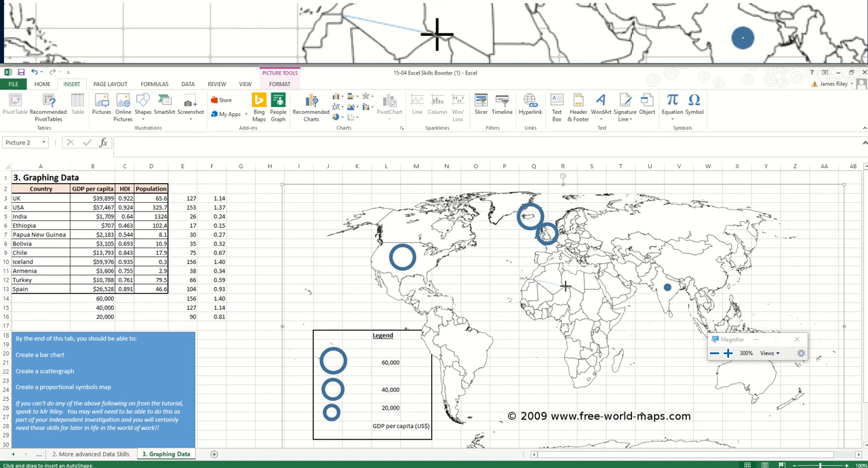
left_click_drag(565, 286, 565, 286)
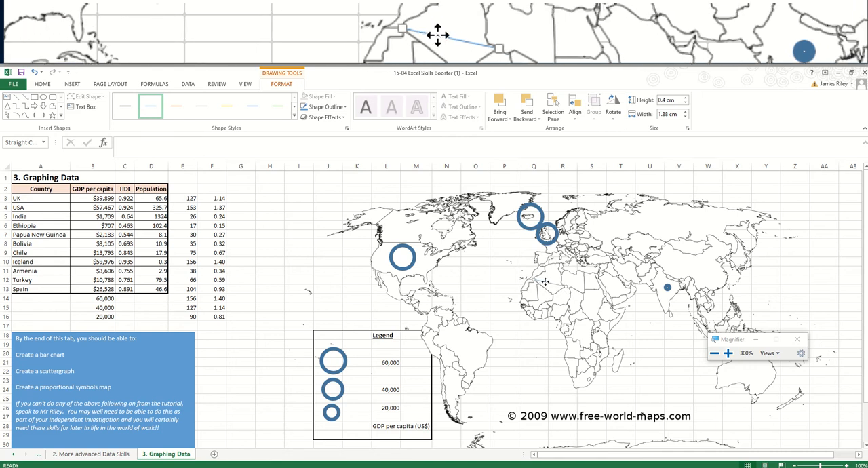
left_click_drag(545, 282, 333, 319)
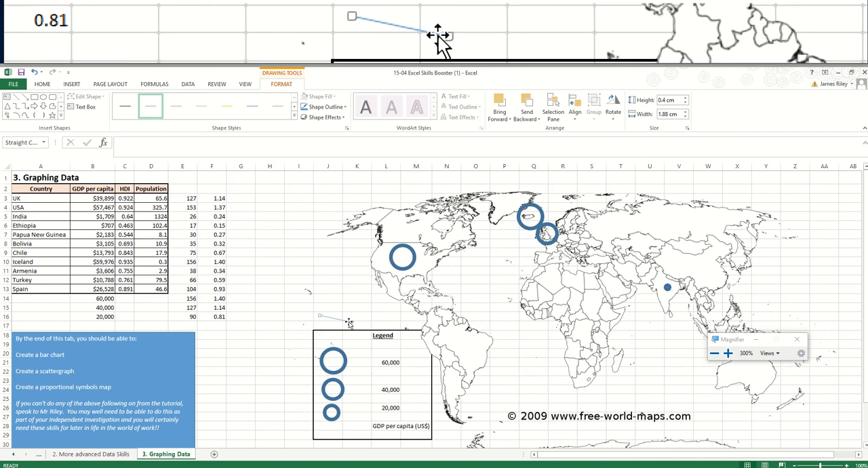
left_click_drag(349, 321, 354, 315)
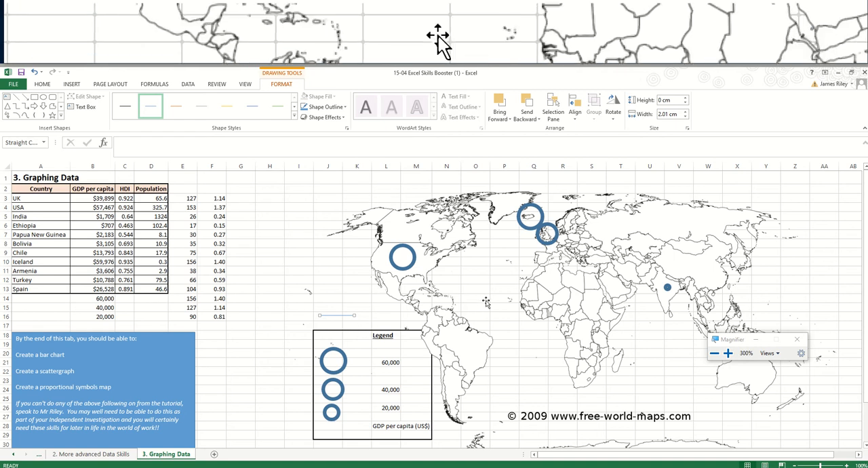
key("Delete")
left_click(339, 304)
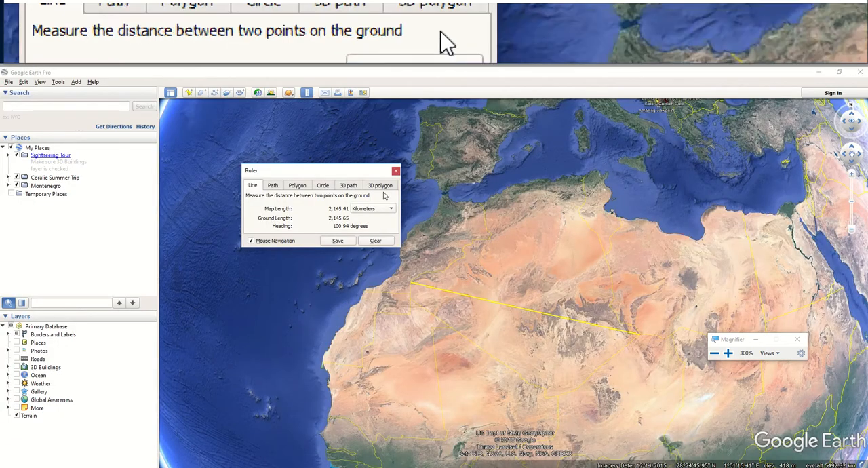
- Switch to Google Earth Pro and use the ruler to measure the US–Canada border from the Pacific coast to its notch west of the Great Lakes
left_click(397, 171)
left_click_drag(285, 194, 500, 278)
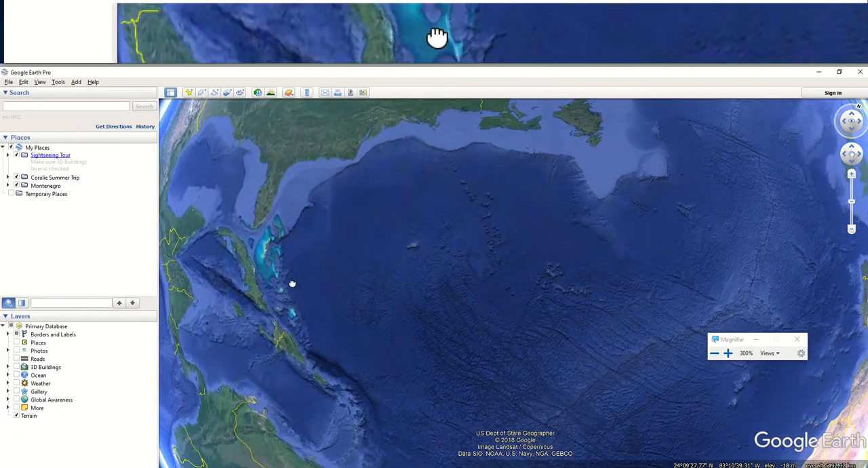
left_click_drag(291, 285, 453, 360)
left_click_drag(394, 207, 368, 344)
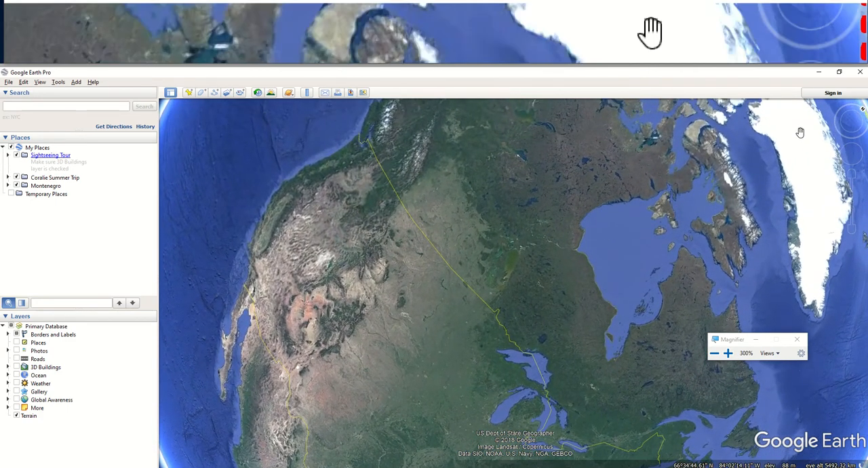
left_click(852, 105)
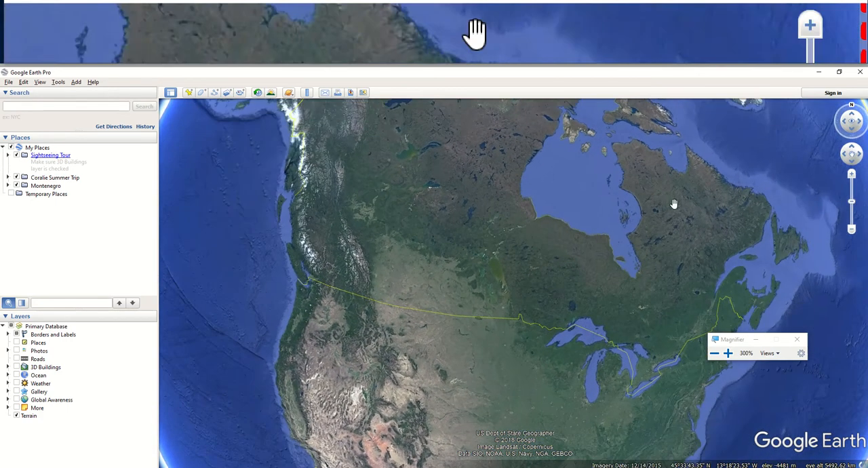
left_click_drag(469, 270, 562, 194)
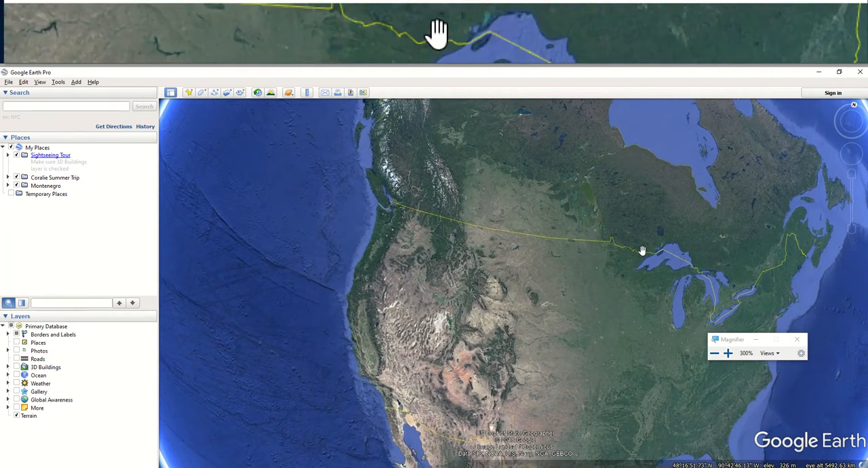
left_click(305, 94)
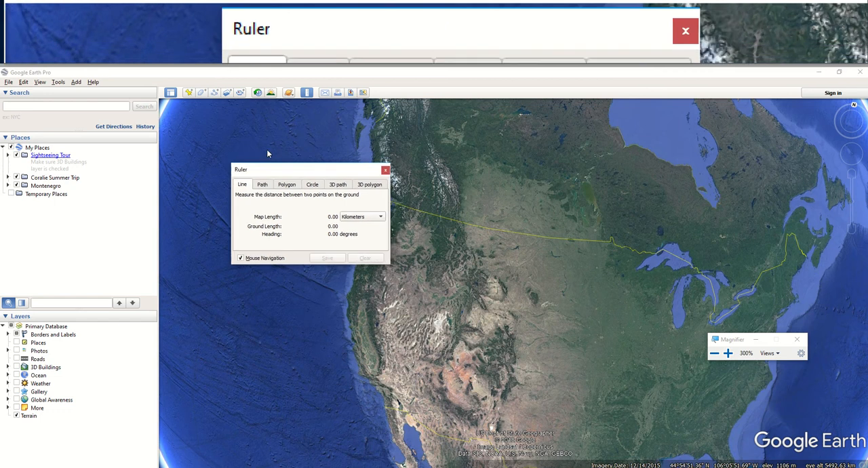
left_click_drag(300, 171, 254, 136)
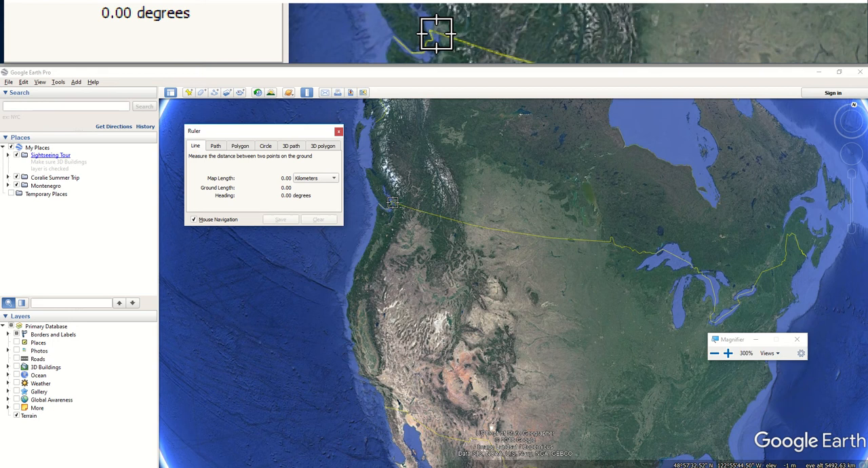
left_click(393, 201)
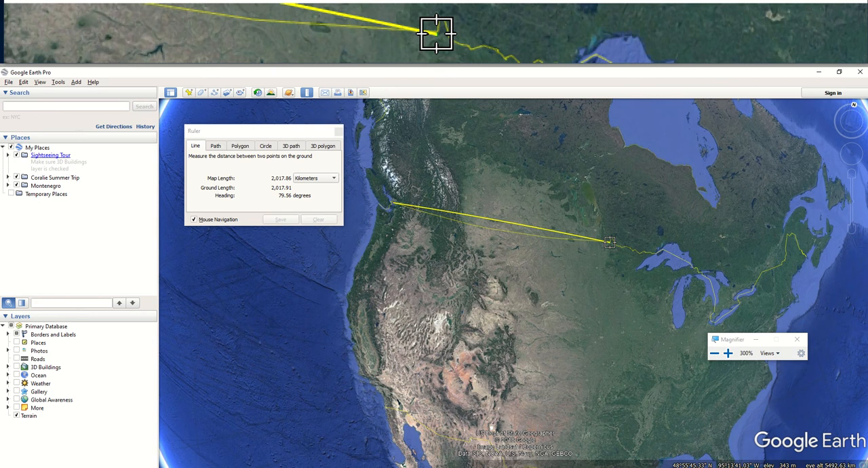
- Switch to Excel and draw a straight line about 2.12 cm wide along the western US–Canada border on the world map
key("alt+Tab")
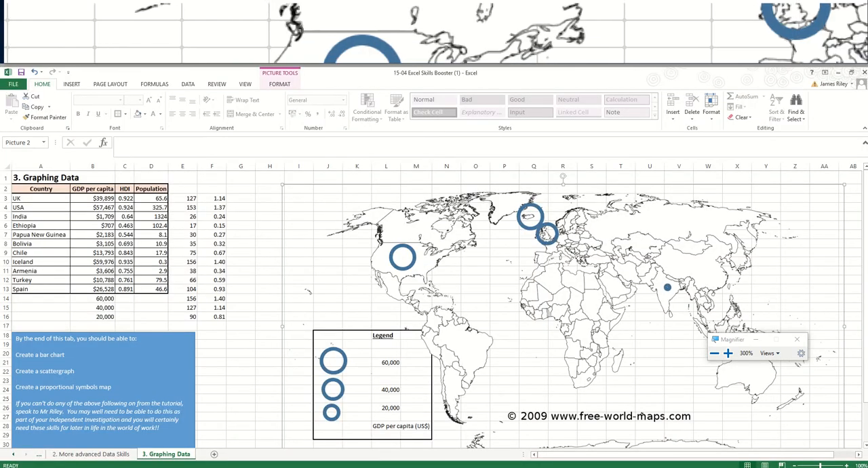
left_click(72, 84)
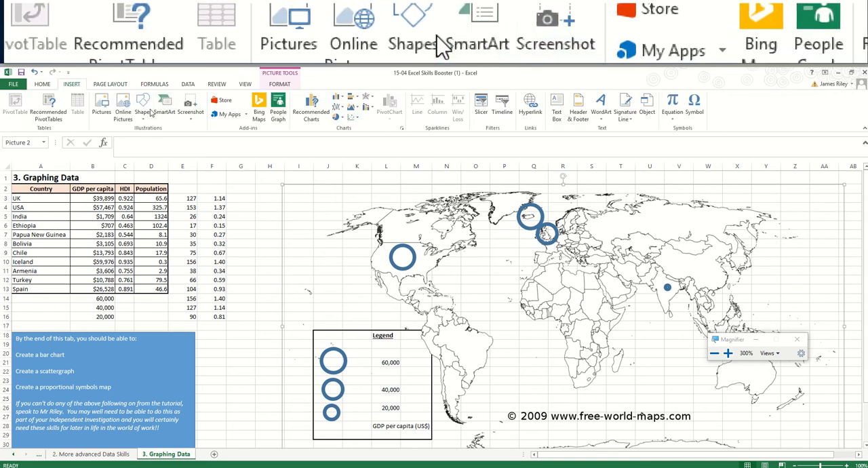
left_click(143, 110)
left_click(148, 139)
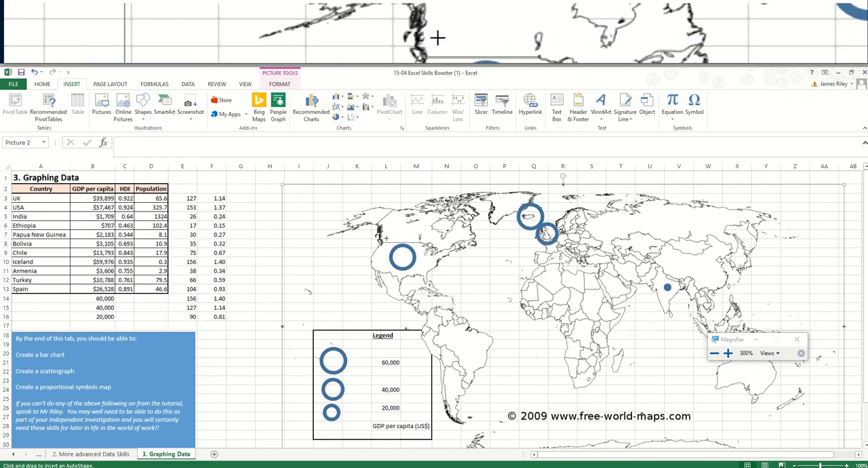
left_click_drag(383, 241, 418, 242)
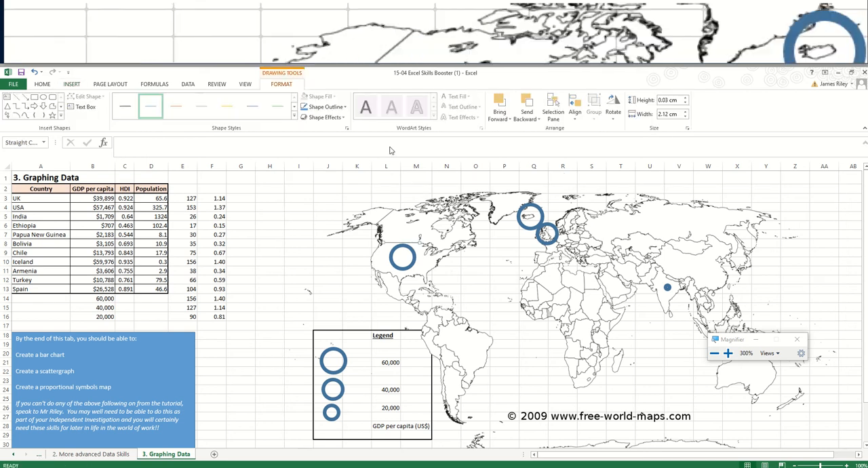
- Give the border line a 2¼ pt red outline
left_click(324, 107)
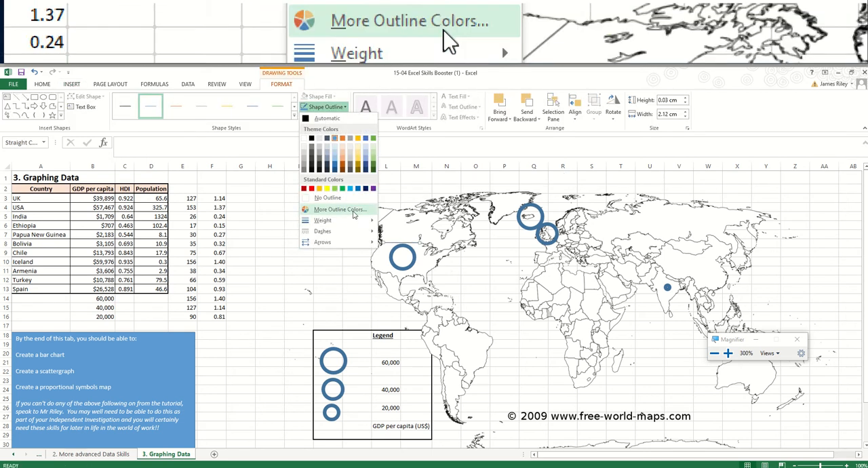
mouse_move(346, 222)
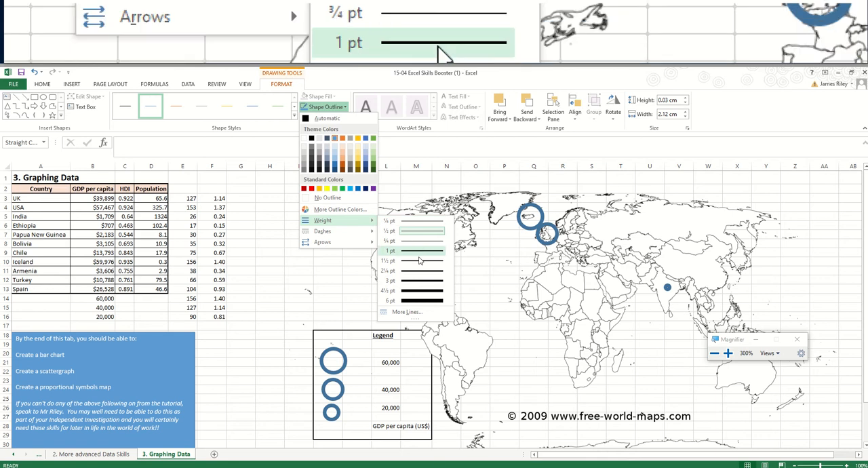
left_click(420, 270)
left_click(324, 107)
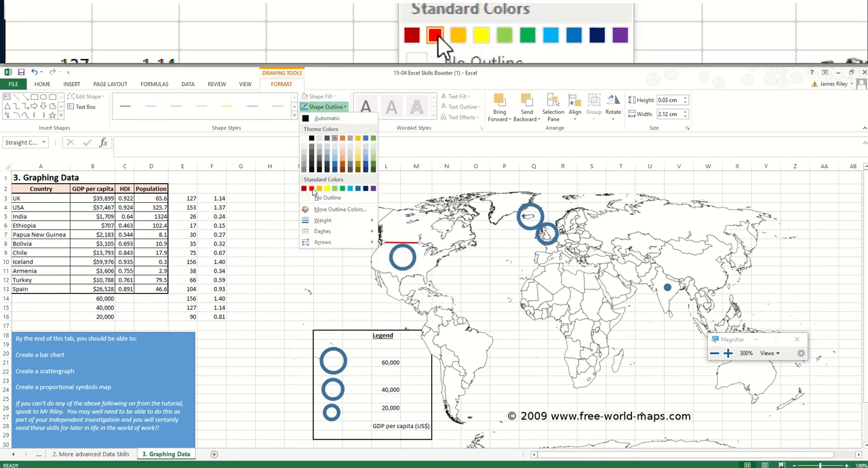
left_click(312, 190)
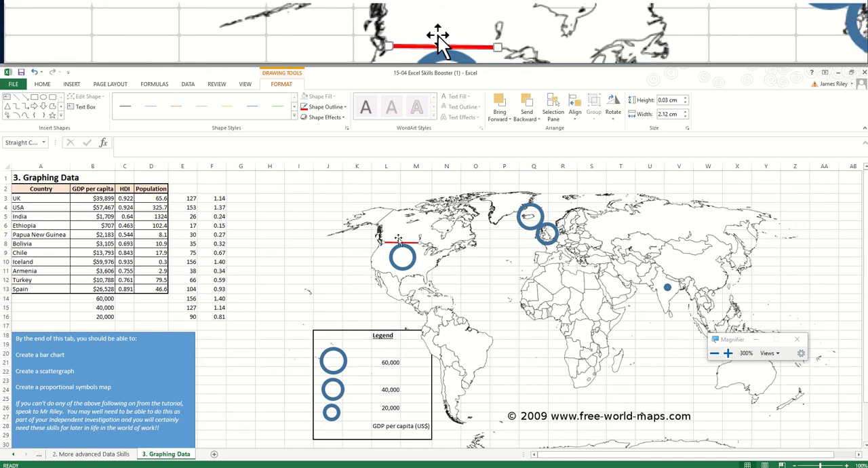
- Move the red scale line just above the legend and label it 2000km in cell K16
left_click_drag(399, 244, 354, 323)
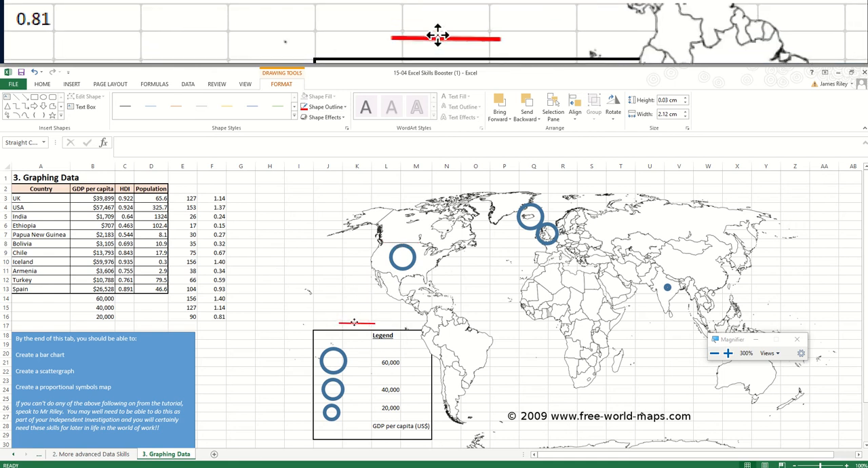
left_click(241, 317)
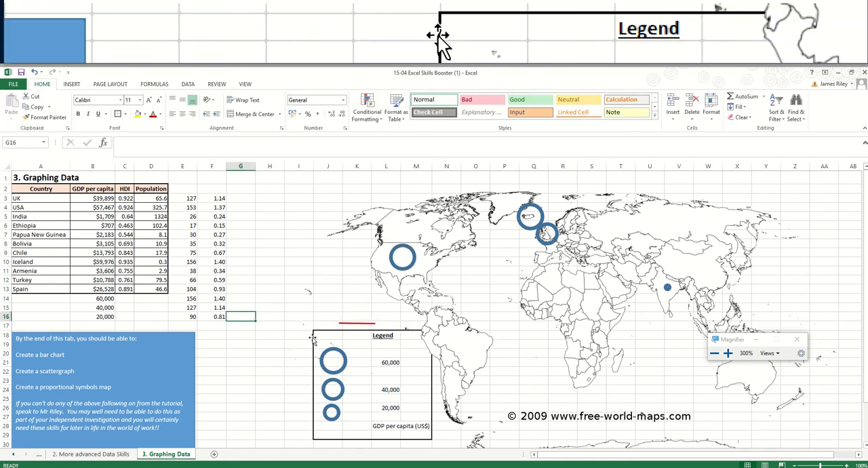
type("0")
key("Right")
key("Right")
key("Right")
key("Right")
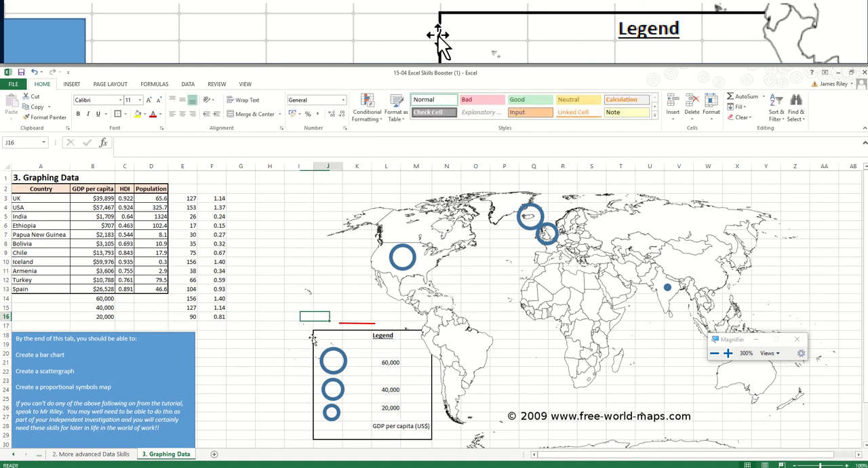
type("2000km")
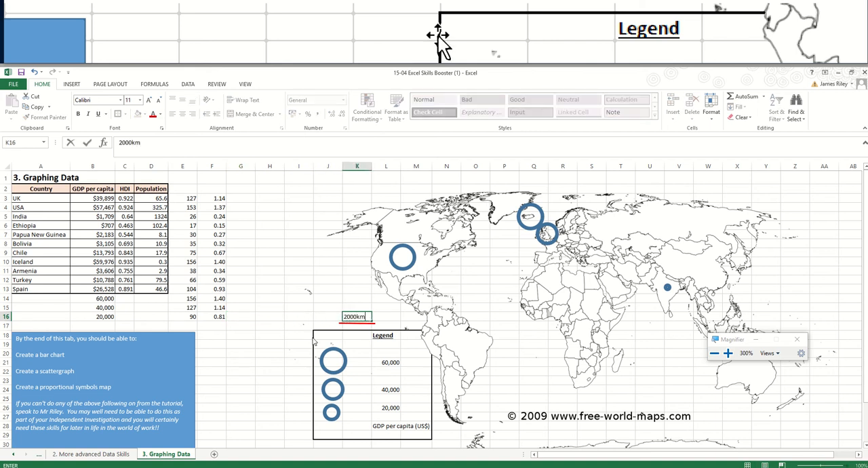
key("alt+Tab")
key("alt+Tab")
left_click(239, 335)
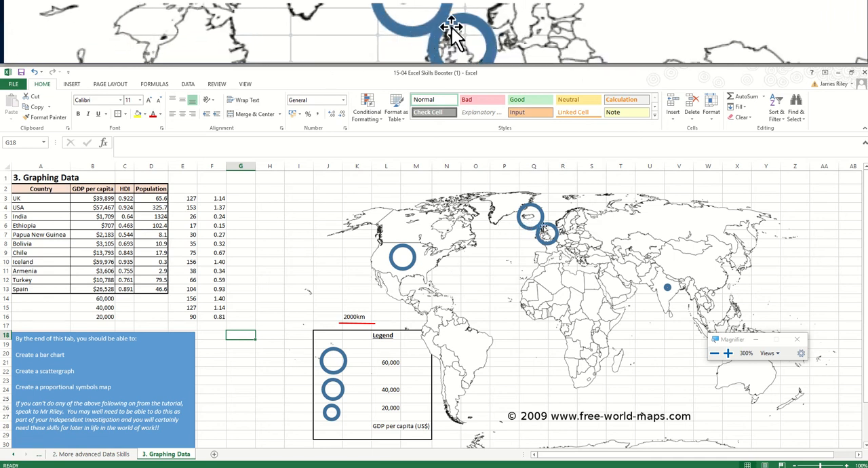
- Enlarge the circle over Iceland so that it overlaps the UK circle
left_click(532, 225)
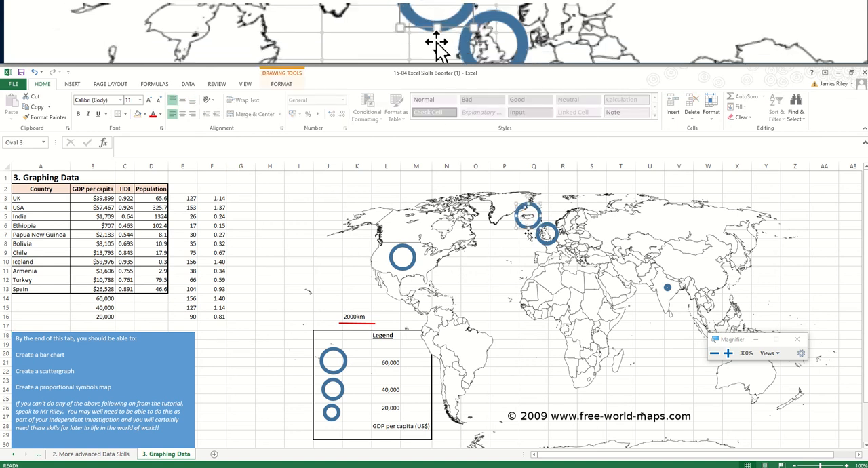
mouse_move(539, 227)
left_mouse_down()
mouse_move(545, 231)
mouse_move(534, 222)
left_mouse_up()
left_click(541, 227)
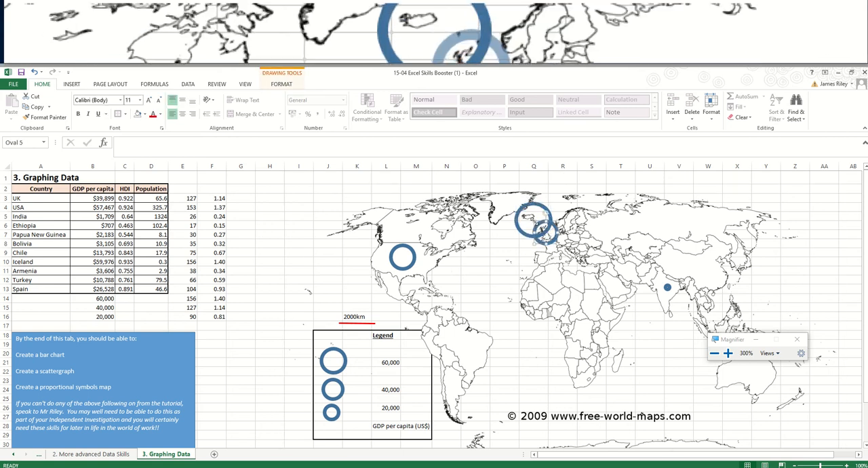
- Paste three copies of the UK circle and spread them overlapping across Europe, with one placed over Spain
key("ctrl+c")
key("ctrl+v")
key("ctrl+v")
key("ctrl+v")
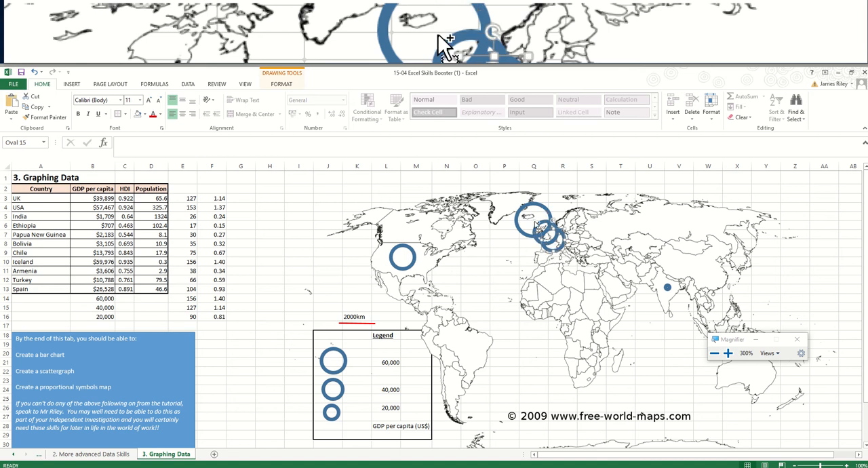
left_click_drag(562, 261, 572, 232)
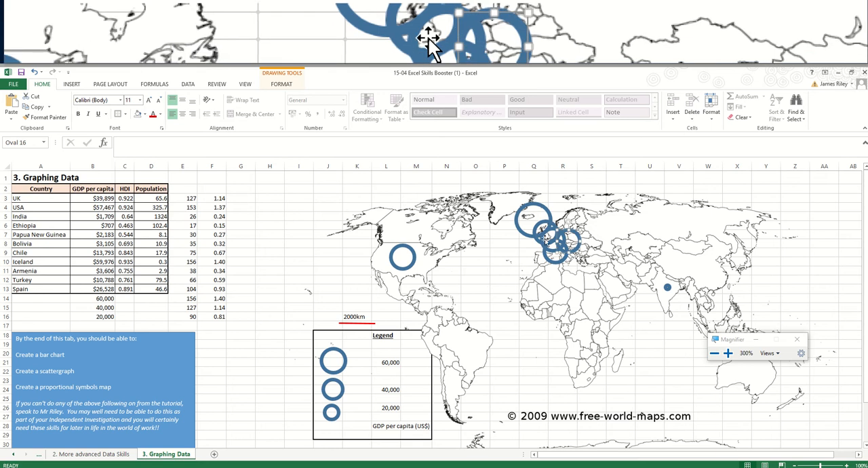
left_click(536, 254)
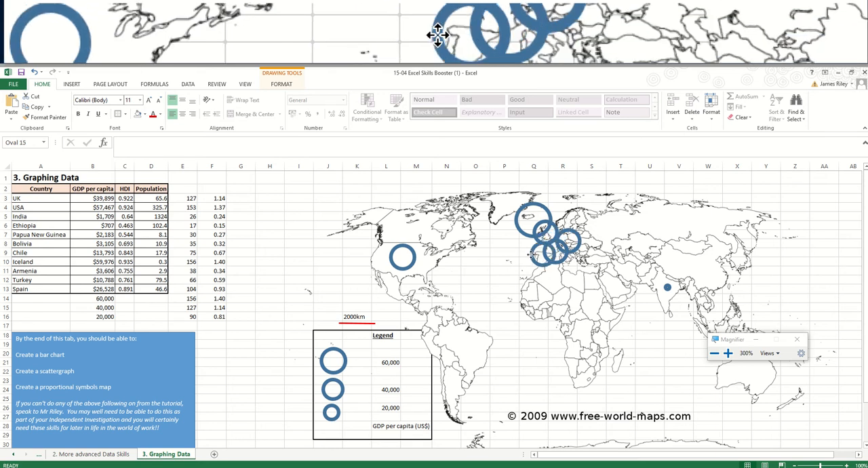
left_click_drag(536, 254, 534, 259)
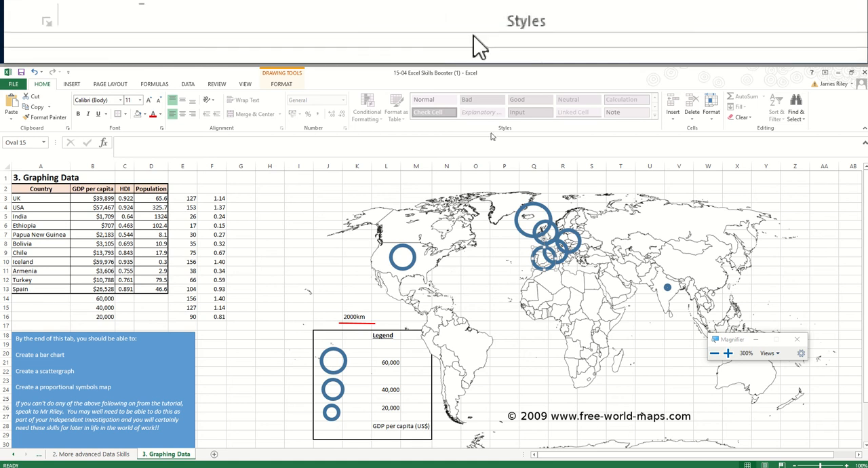
- Review the circle-size formulas in column E and the scaled values in column F, using the UK row
left_click(181, 166)
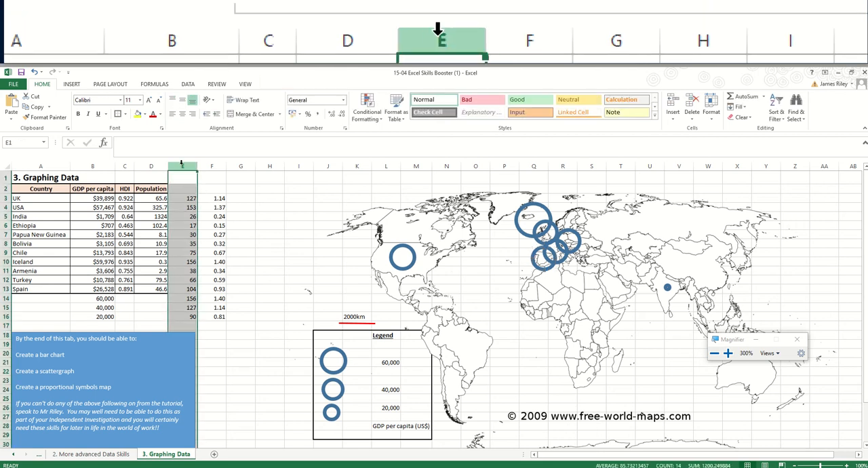
left_click(184, 198)
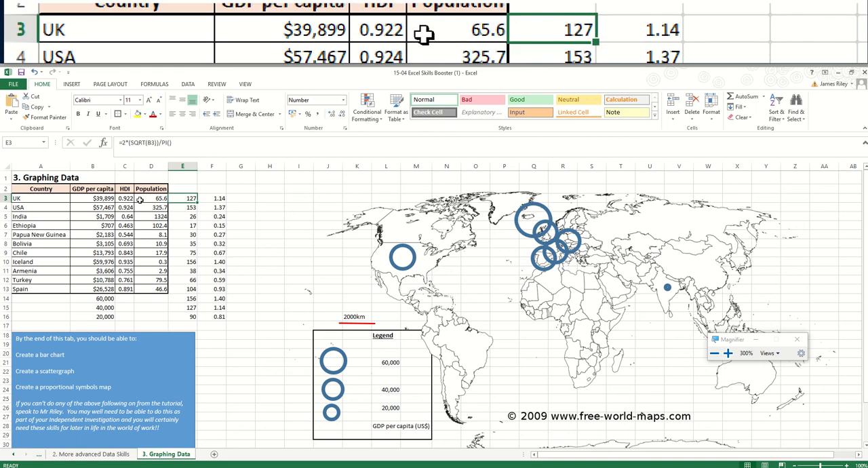
left_click(211, 198)
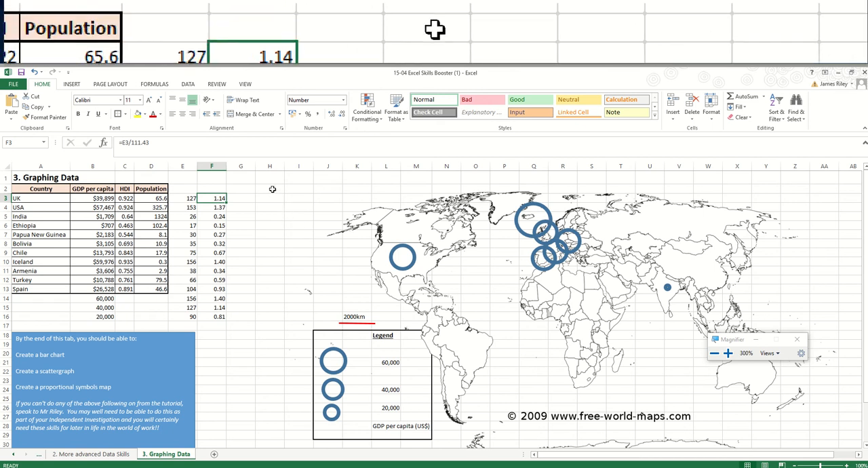
- Select the cells from H2 across to column AC, covering the world map, scale bar and legend
left_click_drag(269, 188, 753, 354)
scroll(623, 293, "up", 5)
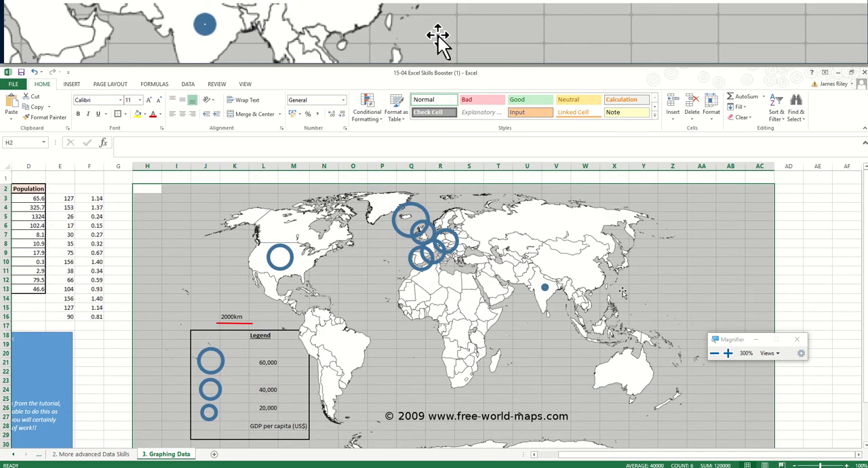